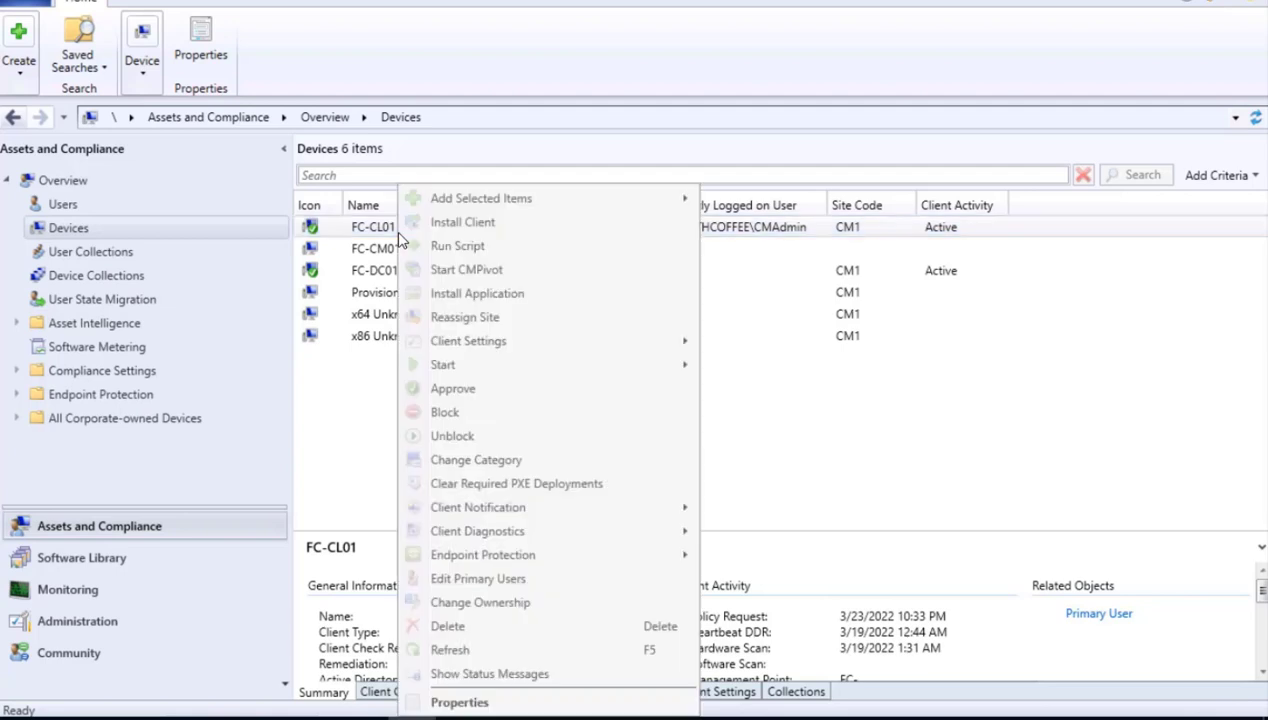
# - Open Resource Explorer for FC-CL01 and check File Details, Product Details and Collected Files in its software inventory
pyautogui.moveTo(445, 368)
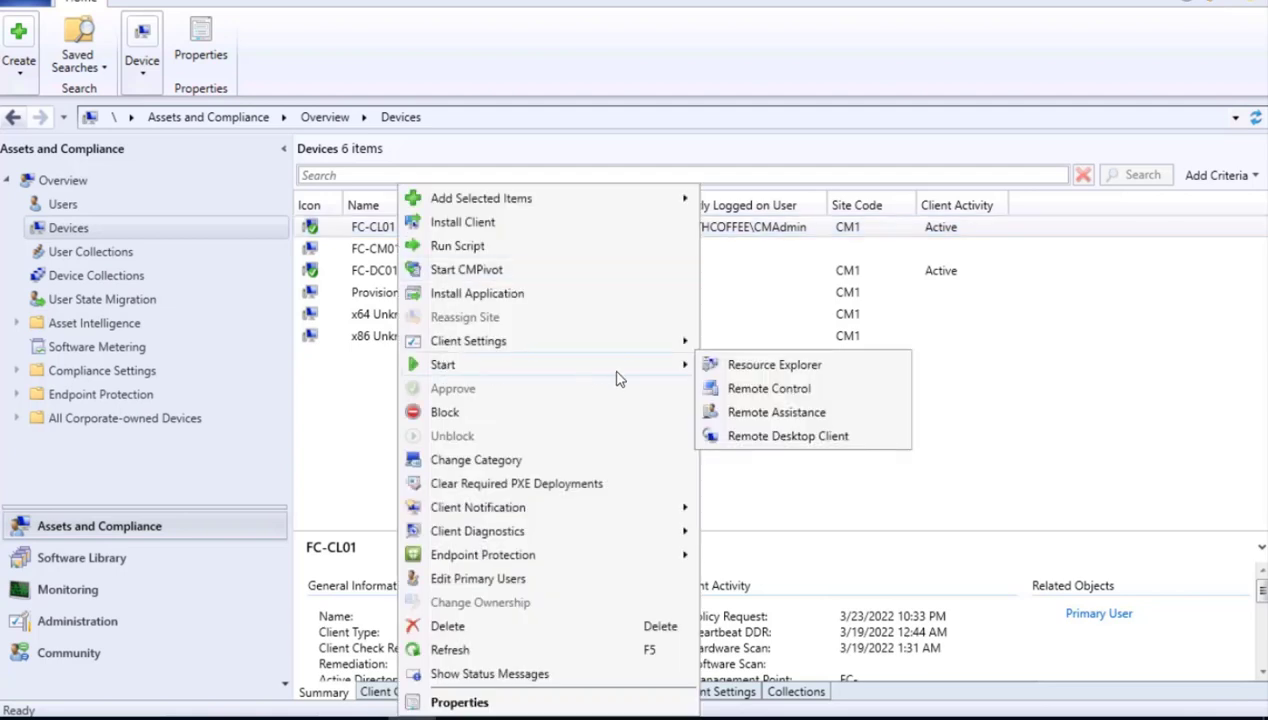
pyautogui.click(750, 364)
pyautogui.click(250, 104)
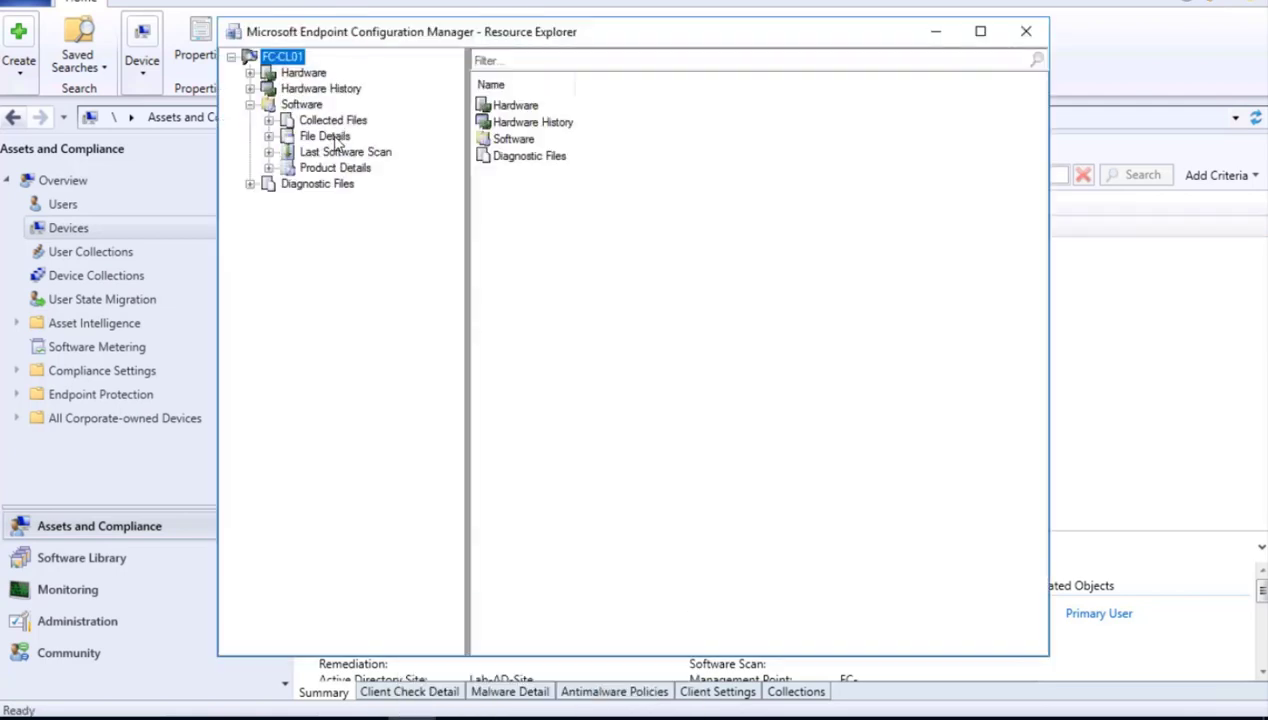
pyautogui.click(323, 135)
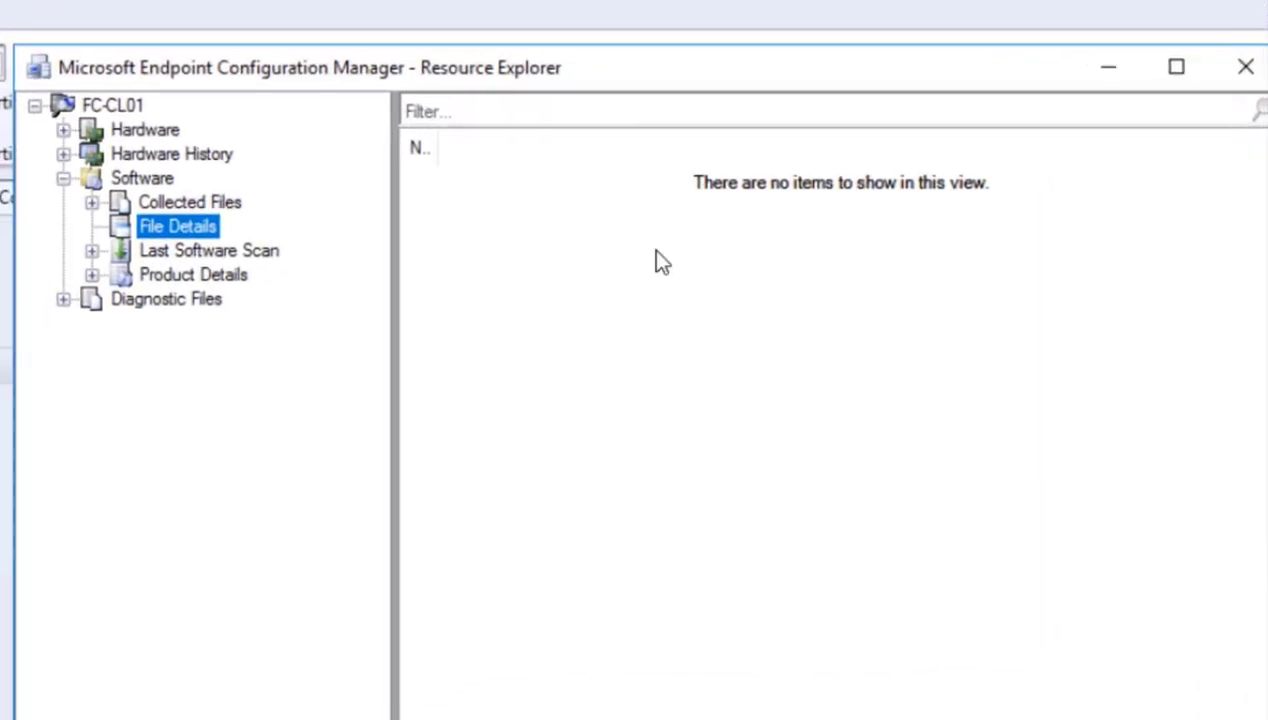
pyautogui.click(197, 287)
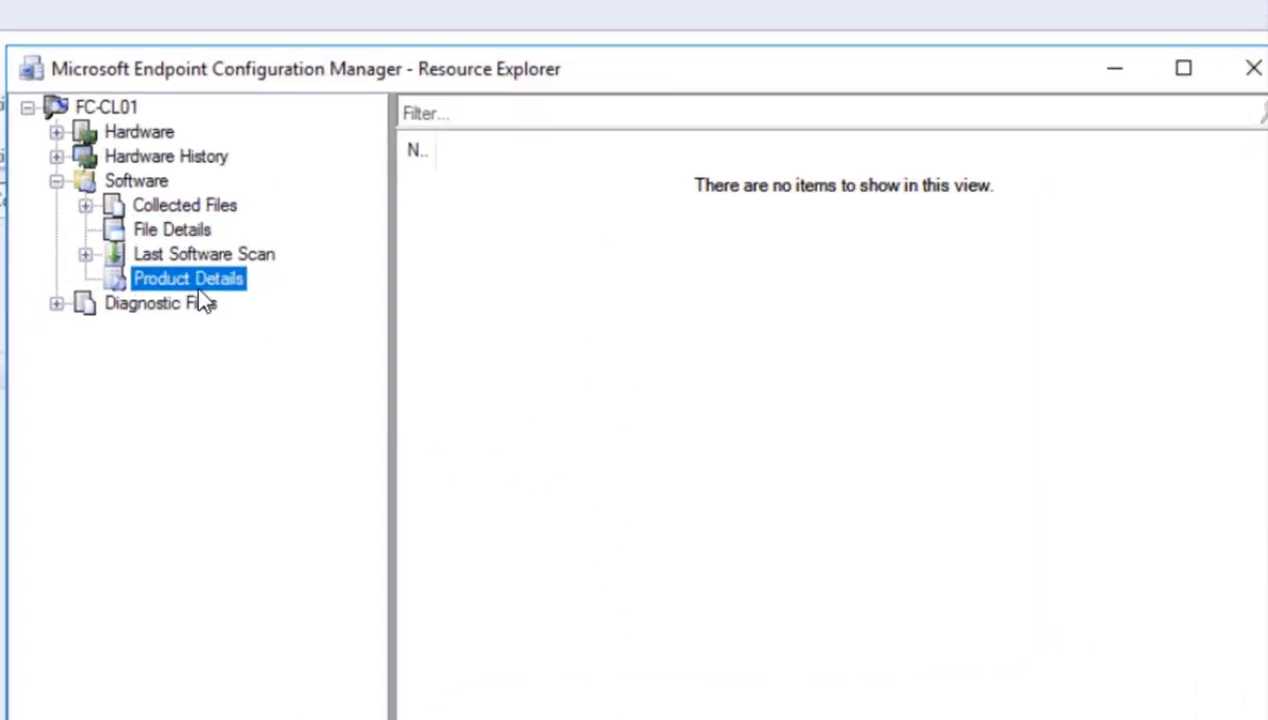
pyautogui.click(181, 212)
pyautogui.click(184, 231)
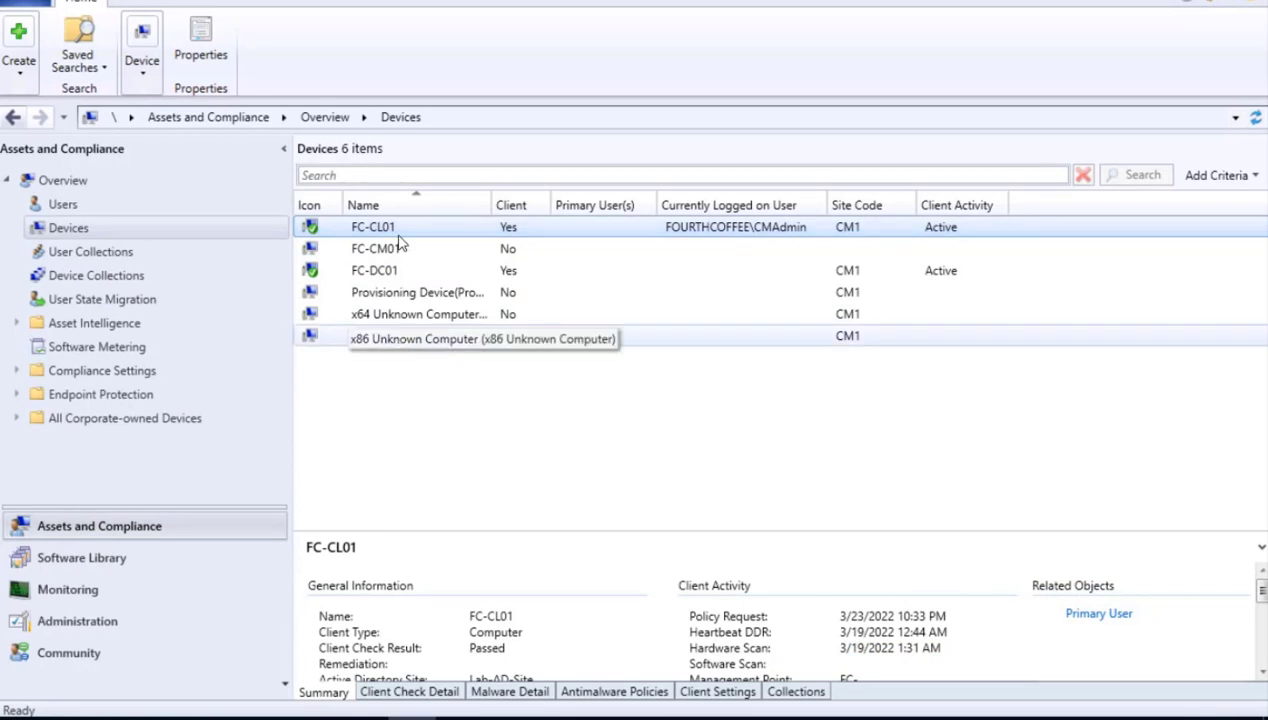
# - Start Resource Explorer for the FC-CL01 device again and expand its Software node
pyautogui.rightClick(398, 236)
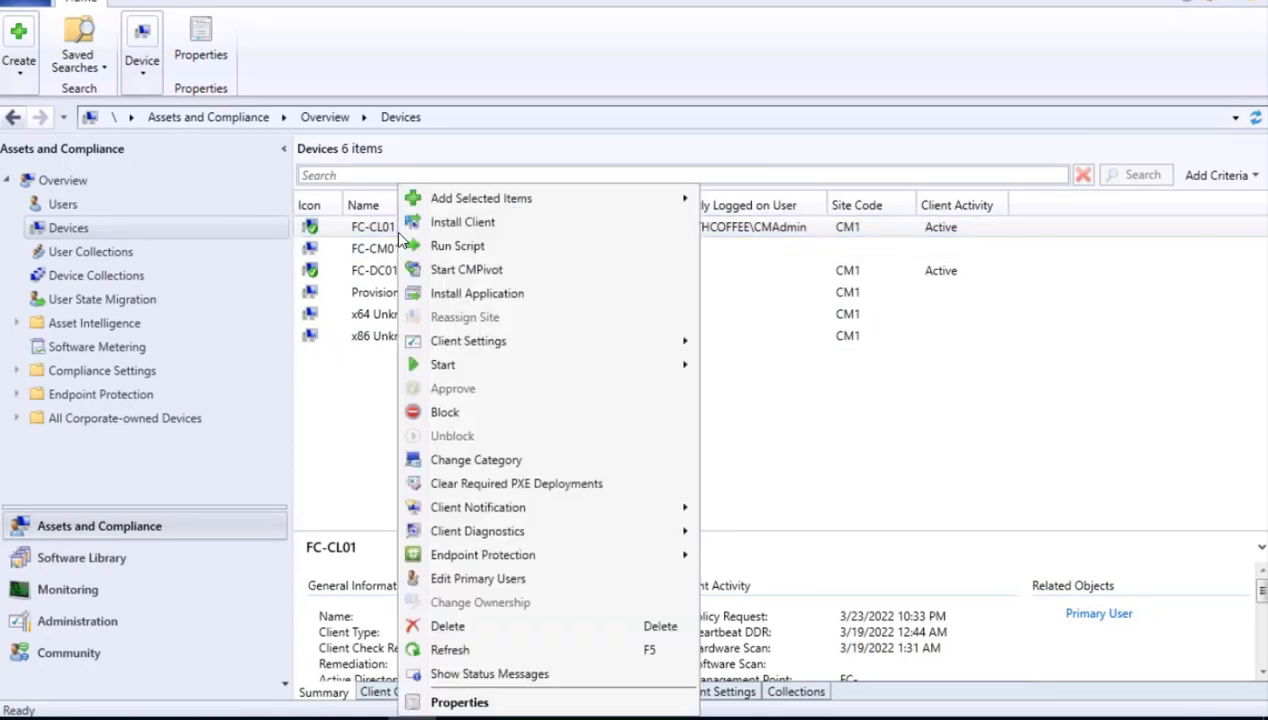
pyautogui.moveTo(442, 368)
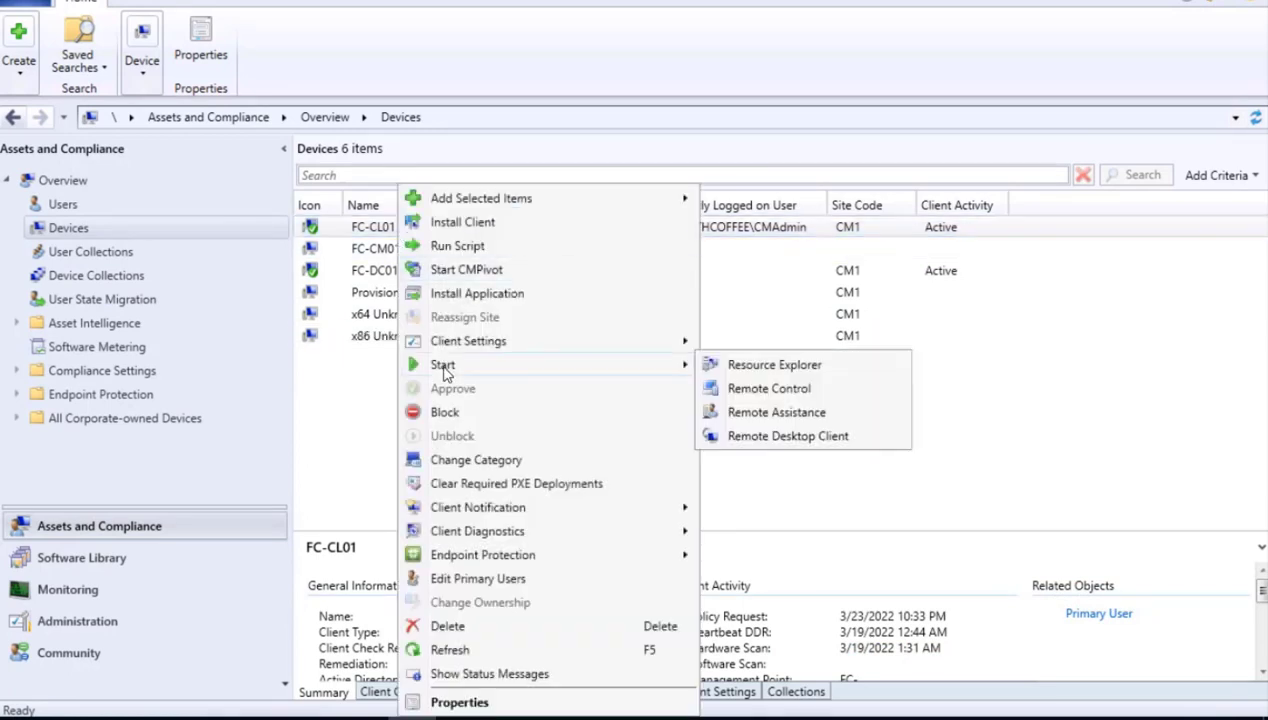
pyautogui.click(752, 366)
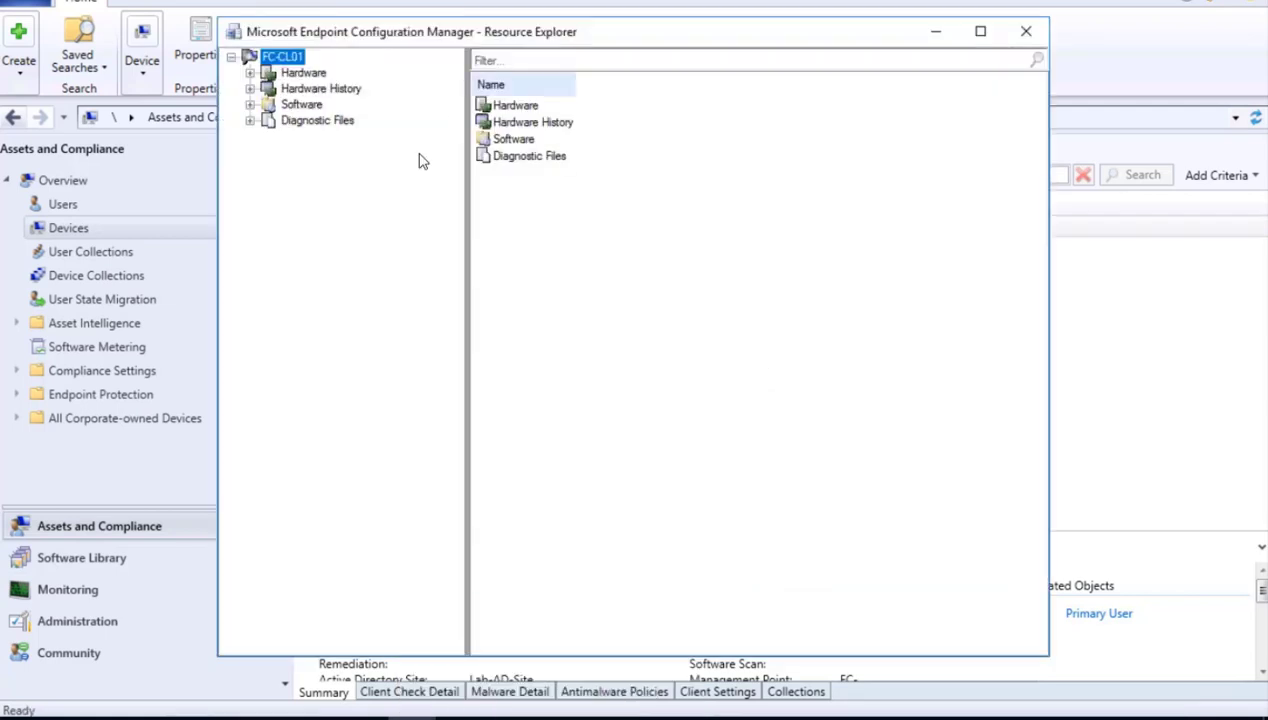
pyautogui.click(250, 105)
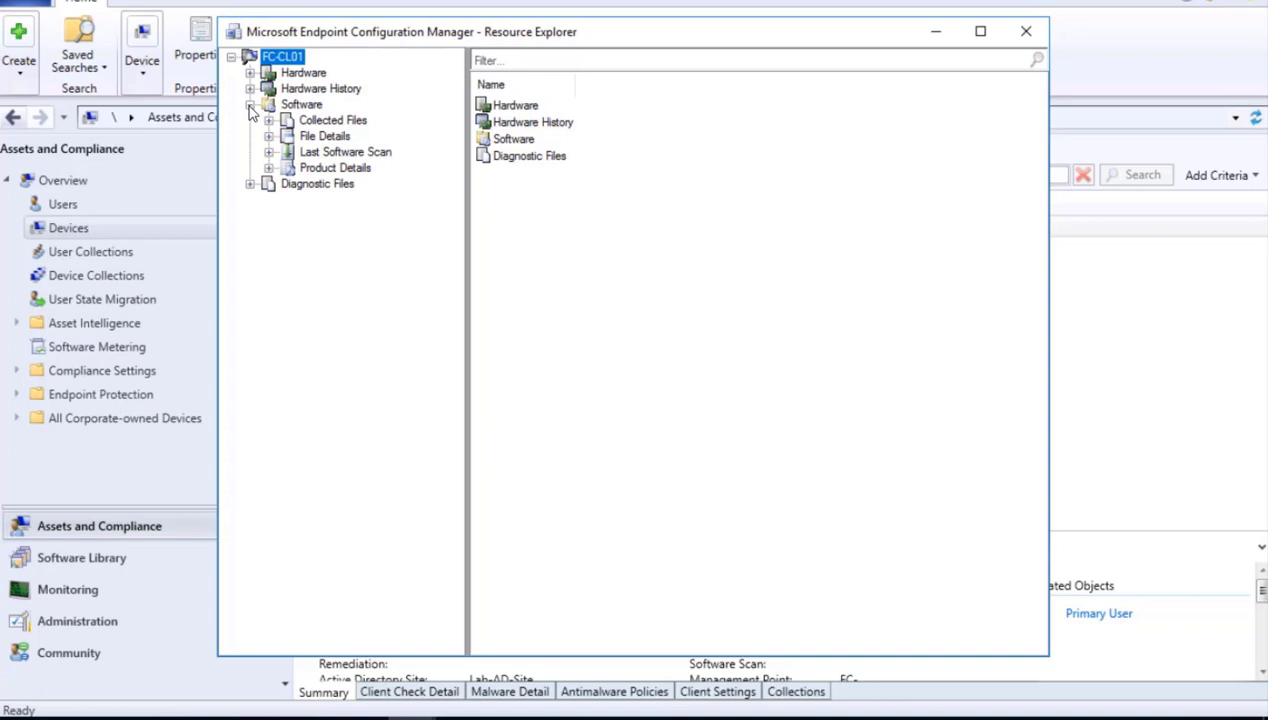
# - Check the File Details, Product Details and Collected Files entries for inventory data, and close Resource Explorer
pyautogui.click(325, 136)
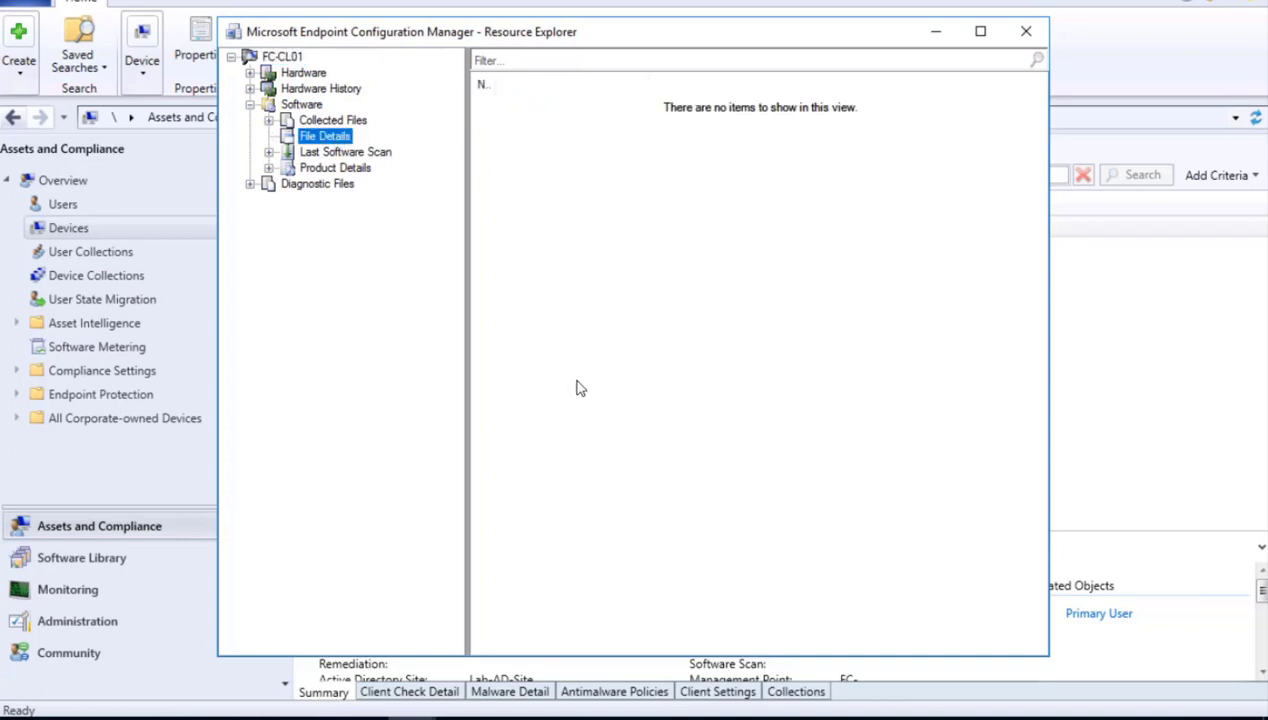
pyautogui.click(340, 169)
pyautogui.click(335, 121)
pyautogui.click(330, 137)
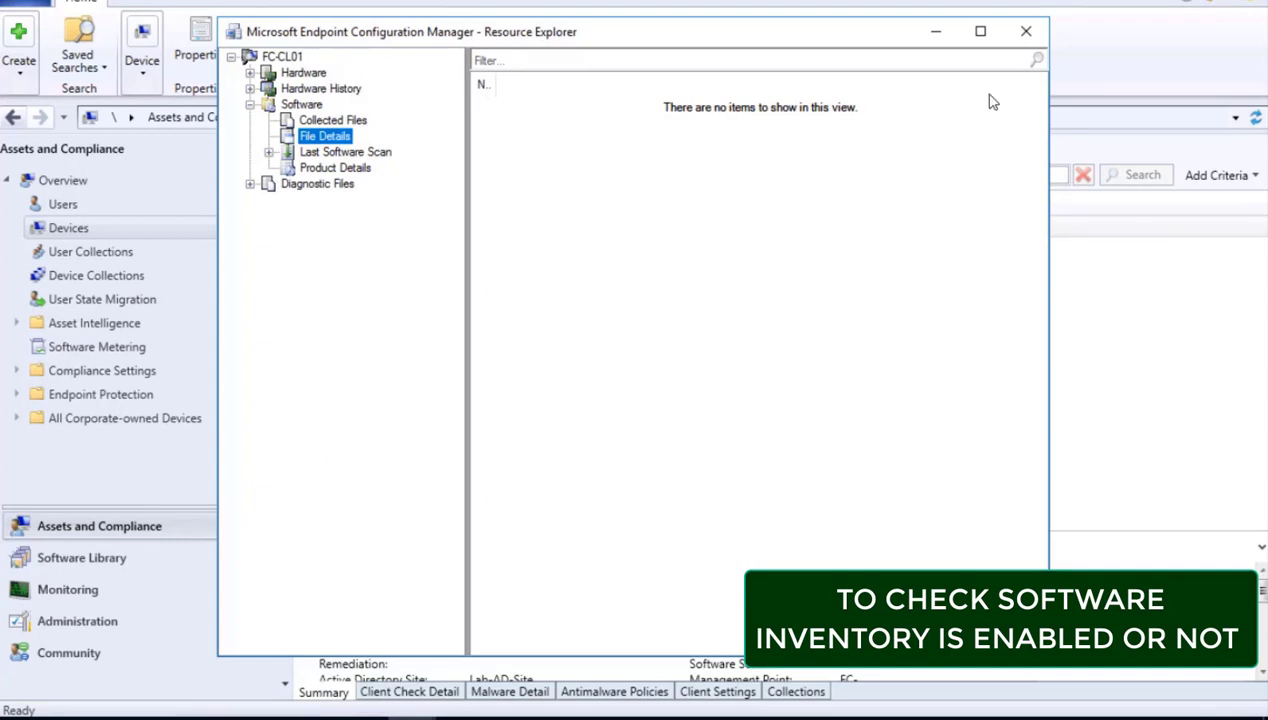
pyautogui.click(1026, 31)
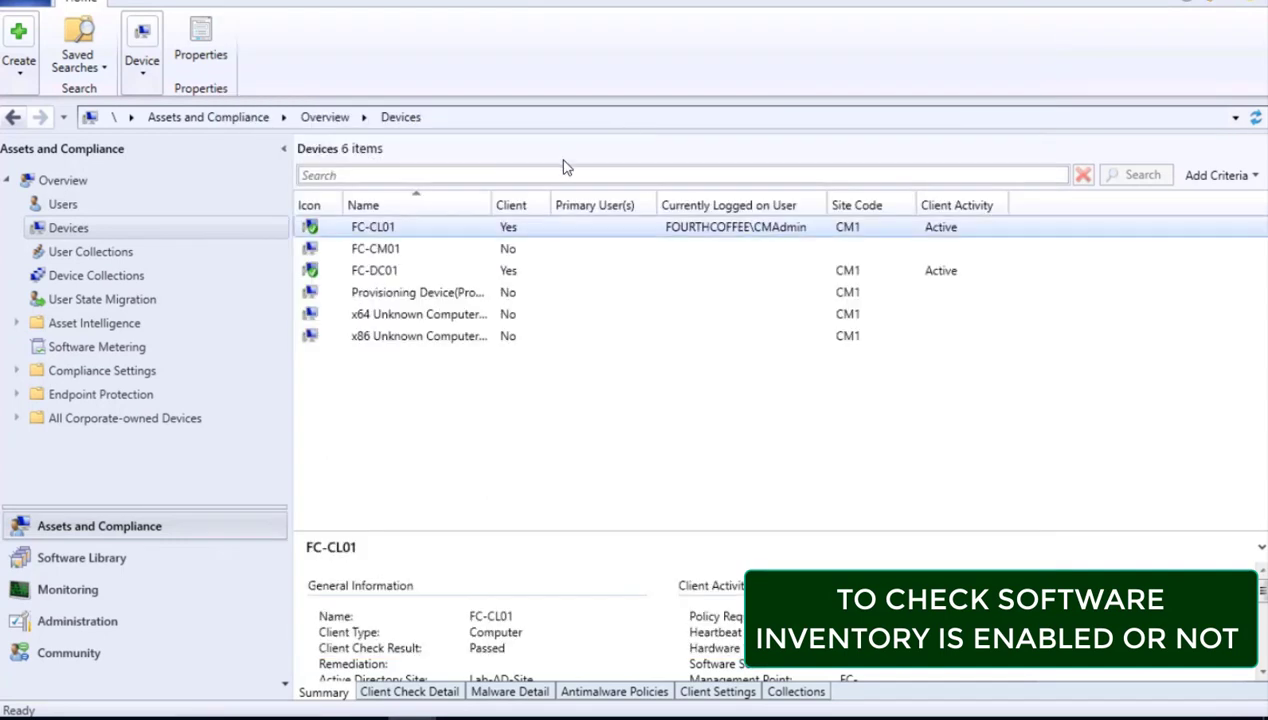
# - Go to Client Settings in the Administration workspace and select Default Client Settings
pyautogui.click(75, 621)
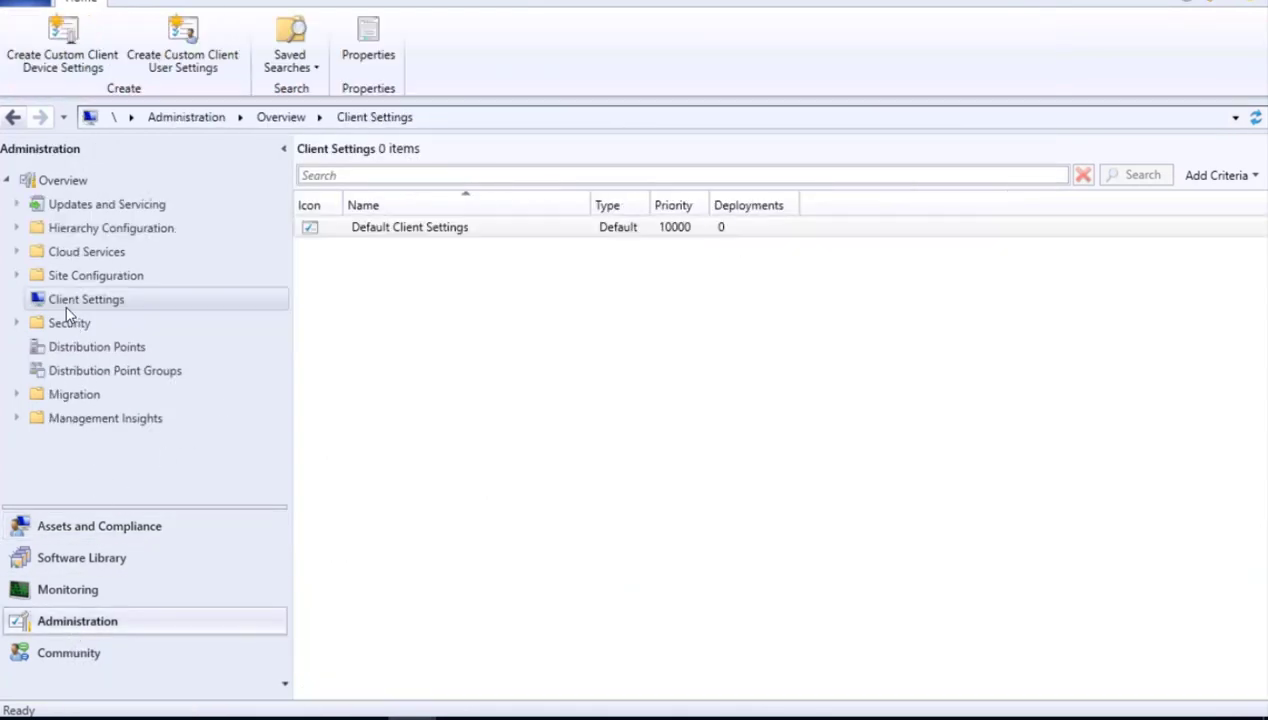
pyautogui.click(417, 237)
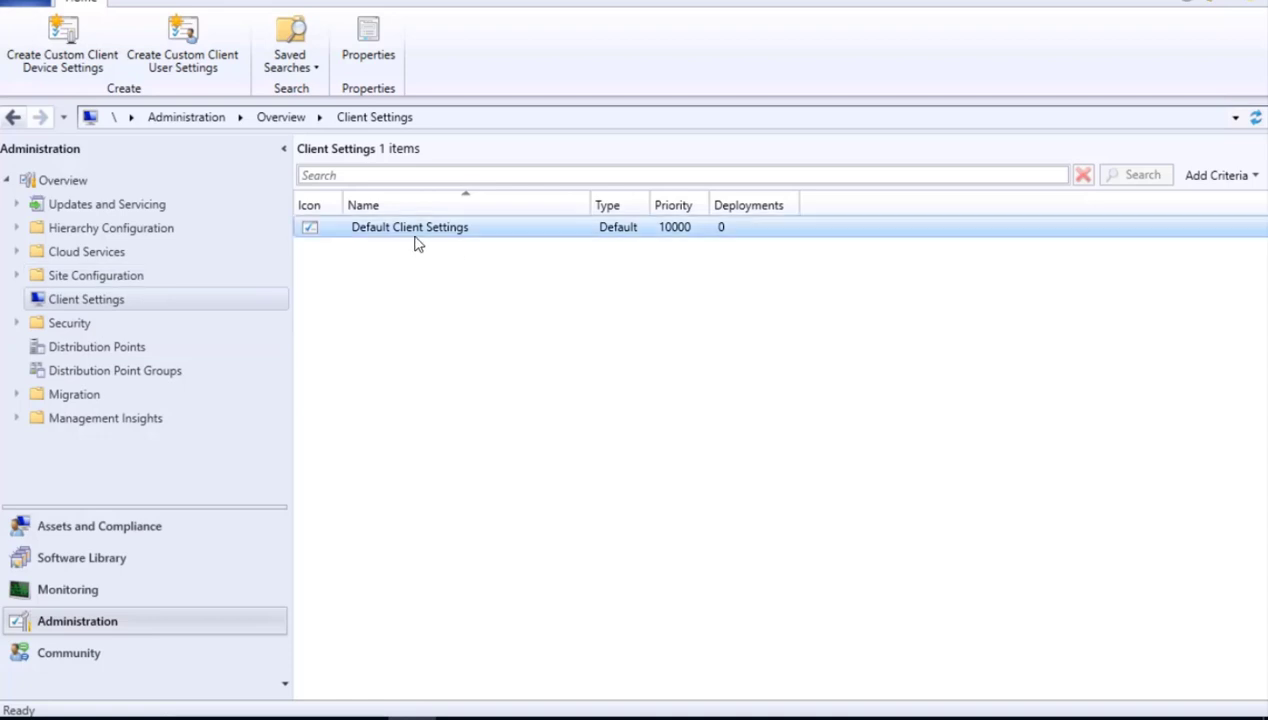
pyautogui.click(64, 303)
pyautogui.rightClick(68, 304)
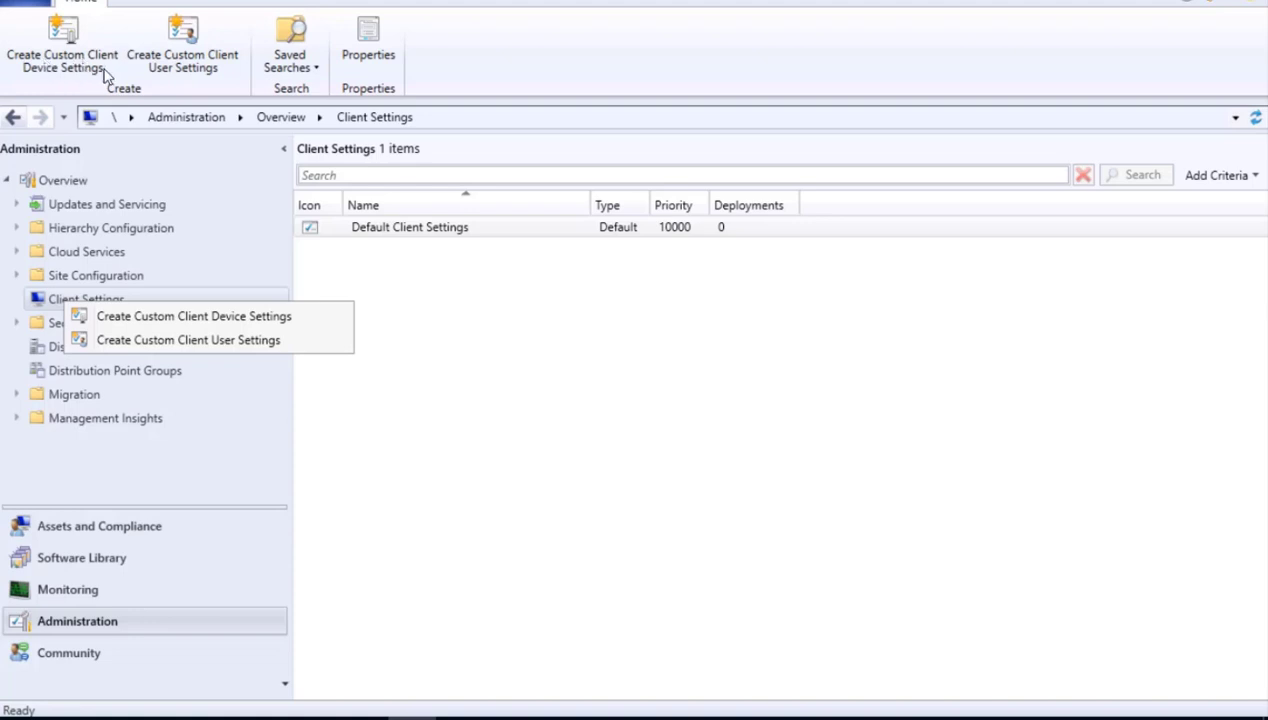
pyautogui.click(452, 365)
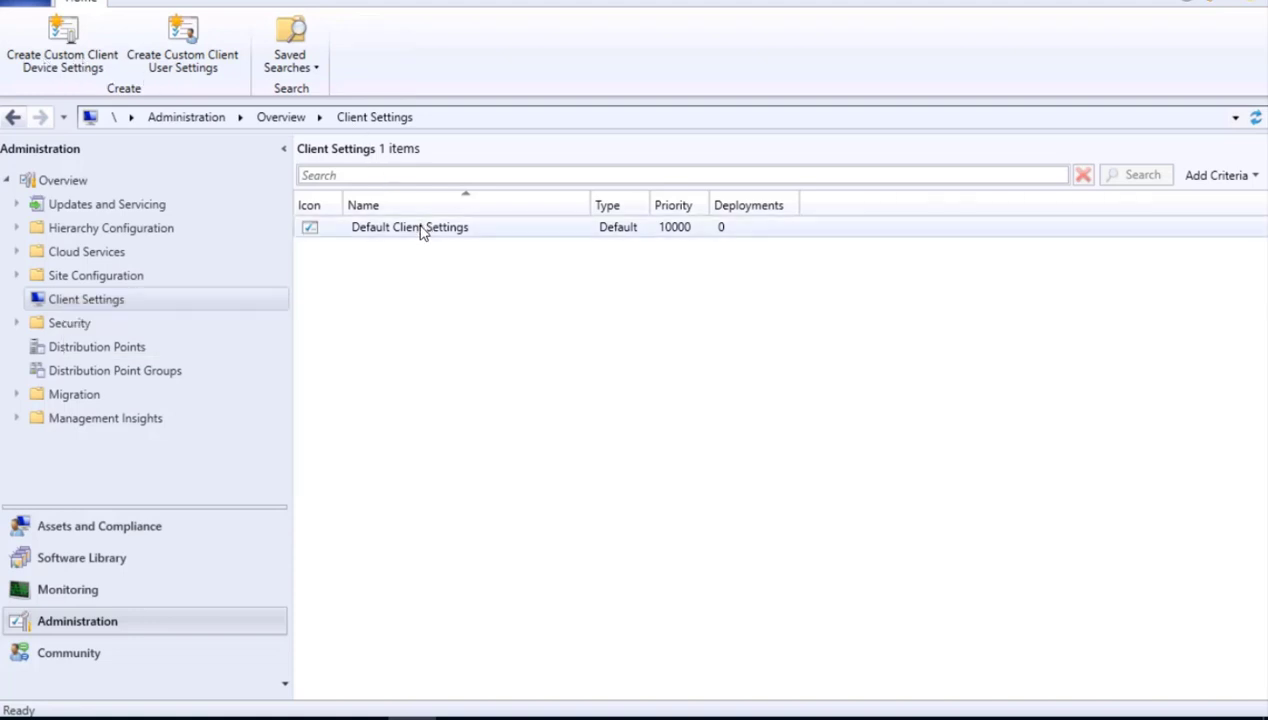
# - Open the properties of Default Client Settings and show the Software Inventory settings
pyautogui.rightClick(421, 229)
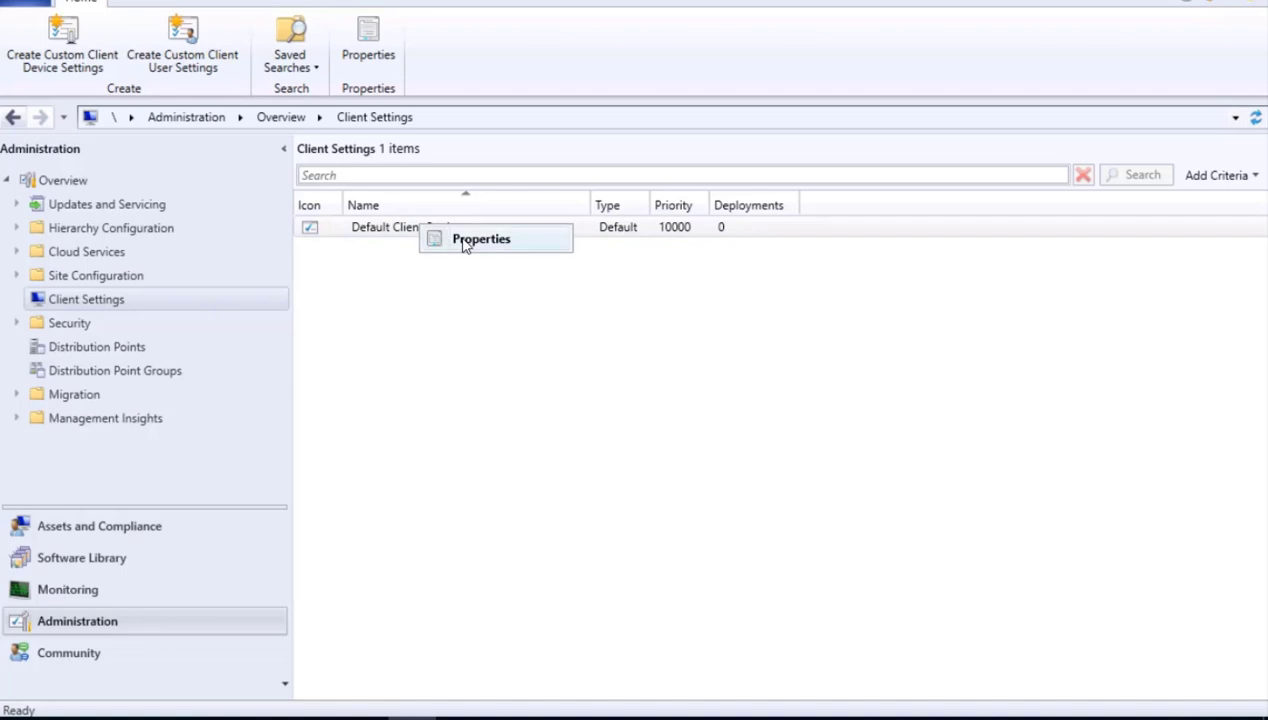
pyautogui.click(462, 241)
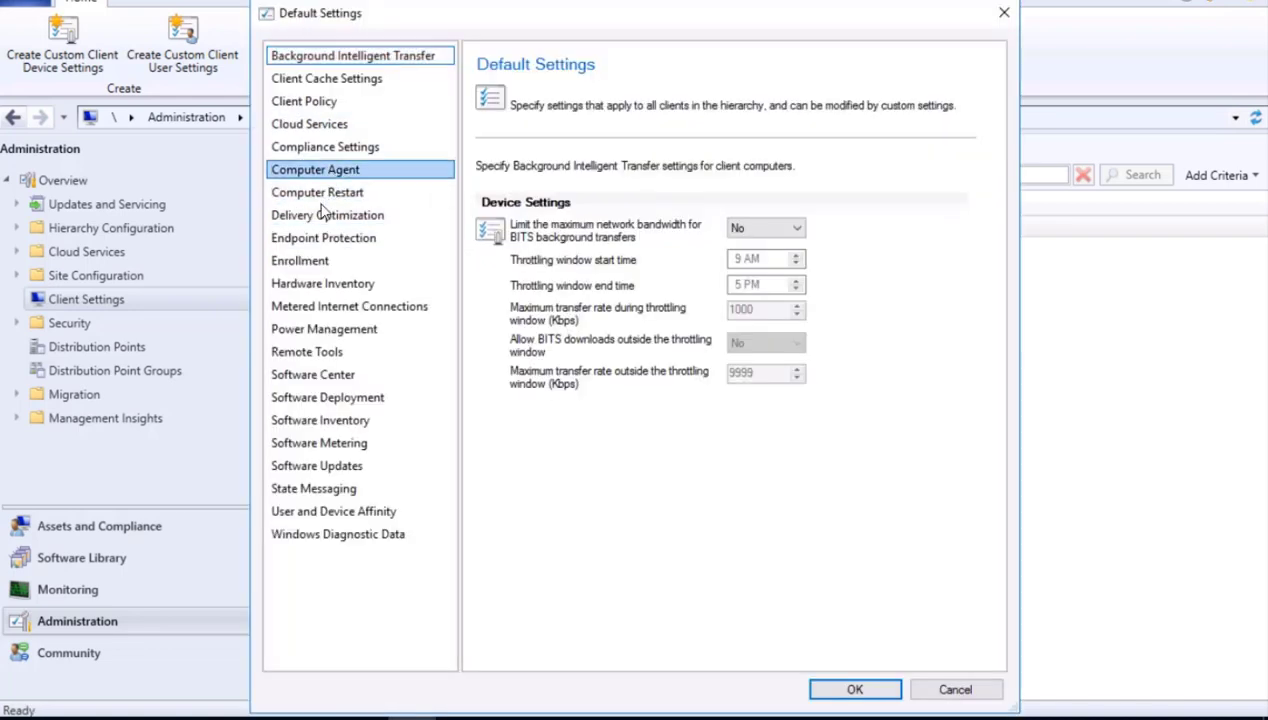
pyautogui.click(319, 424)
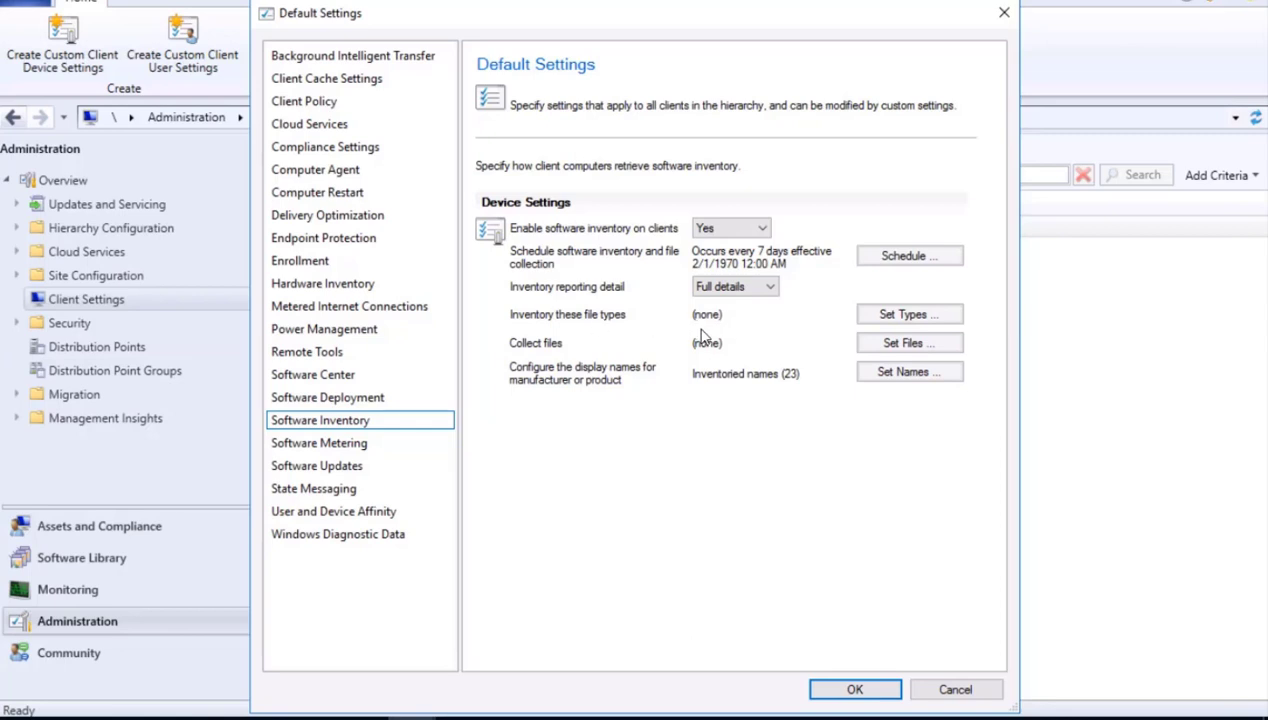
# - Add a new entry to the file types for software inventory and name it *.dll
pyautogui.click(906, 318)
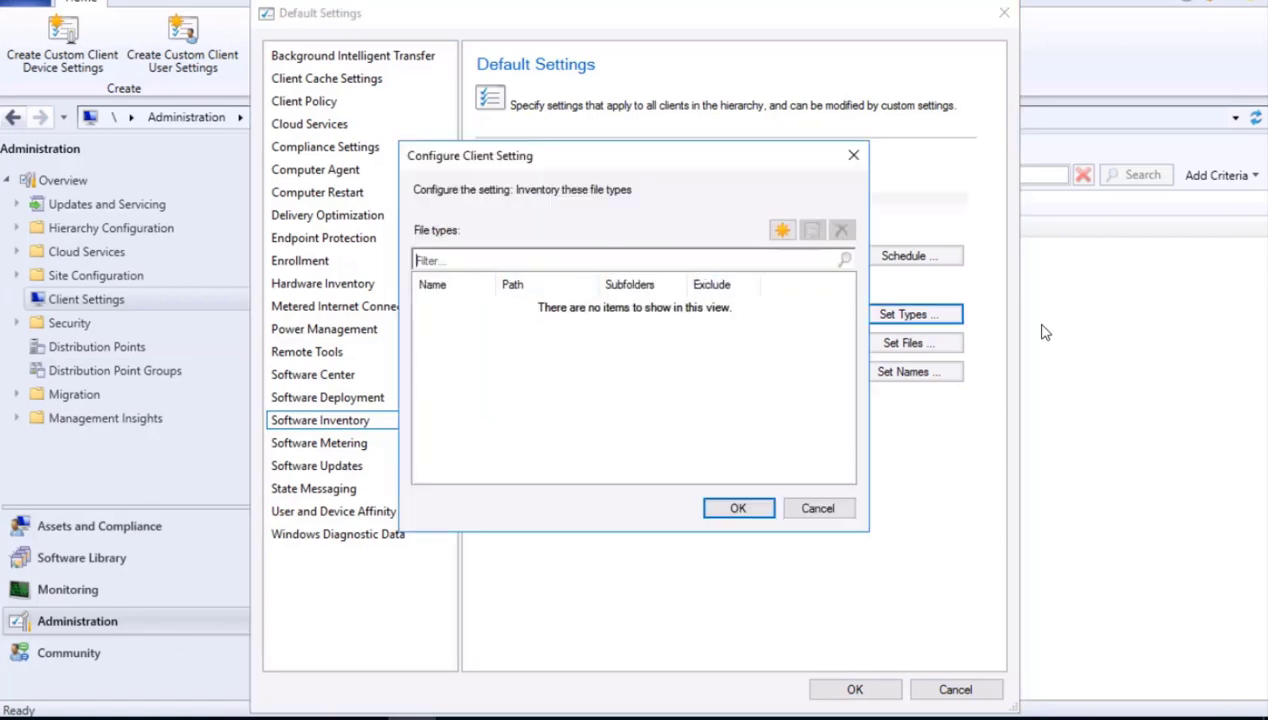
pyautogui.write('*.dll')
pyautogui.click(781, 231)
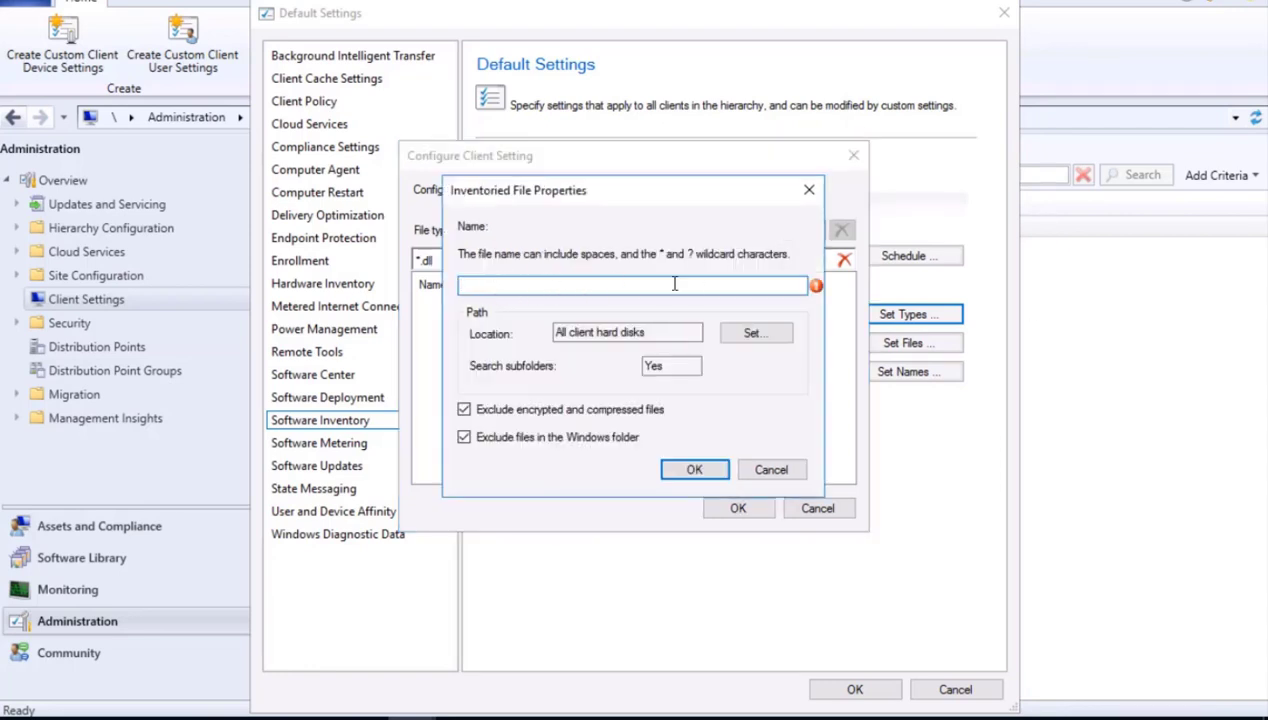
pyautogui.write('8')
pyautogui.click(631, 337)
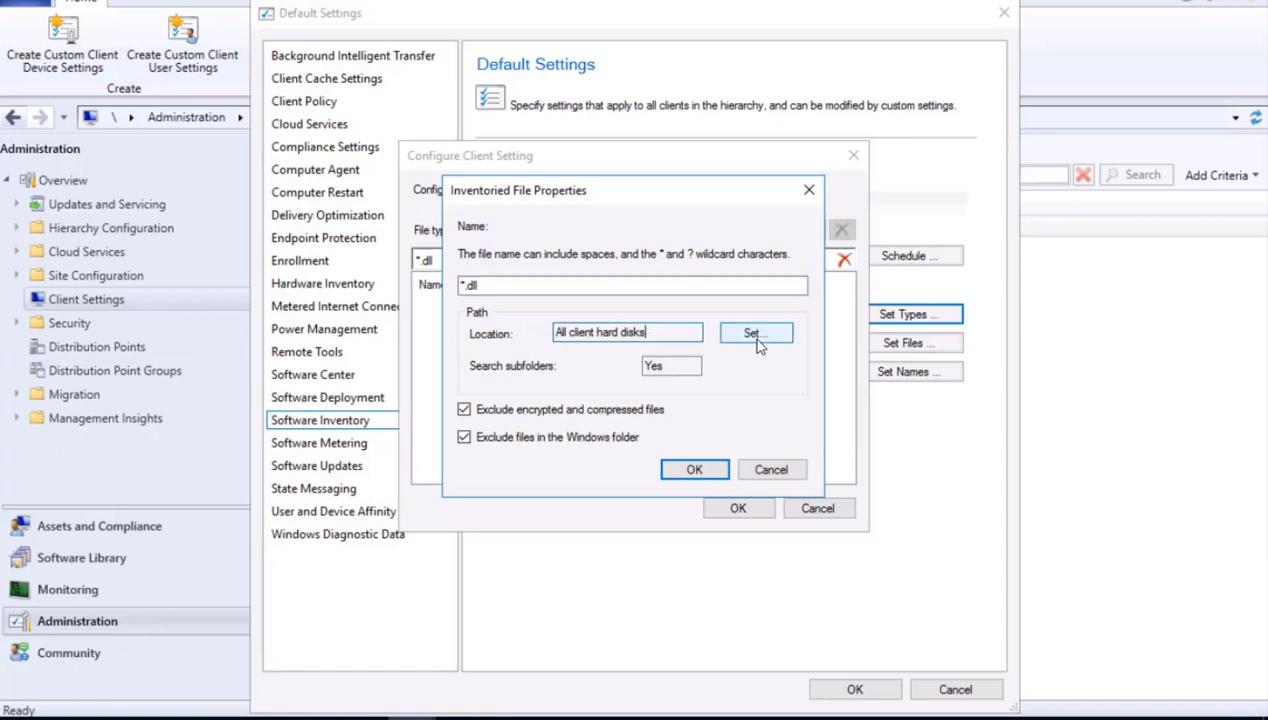
# - Restrict the *.dll entry to the path %programfiles%\ and confirm the inventoried file types
pyautogui.click(753, 338)
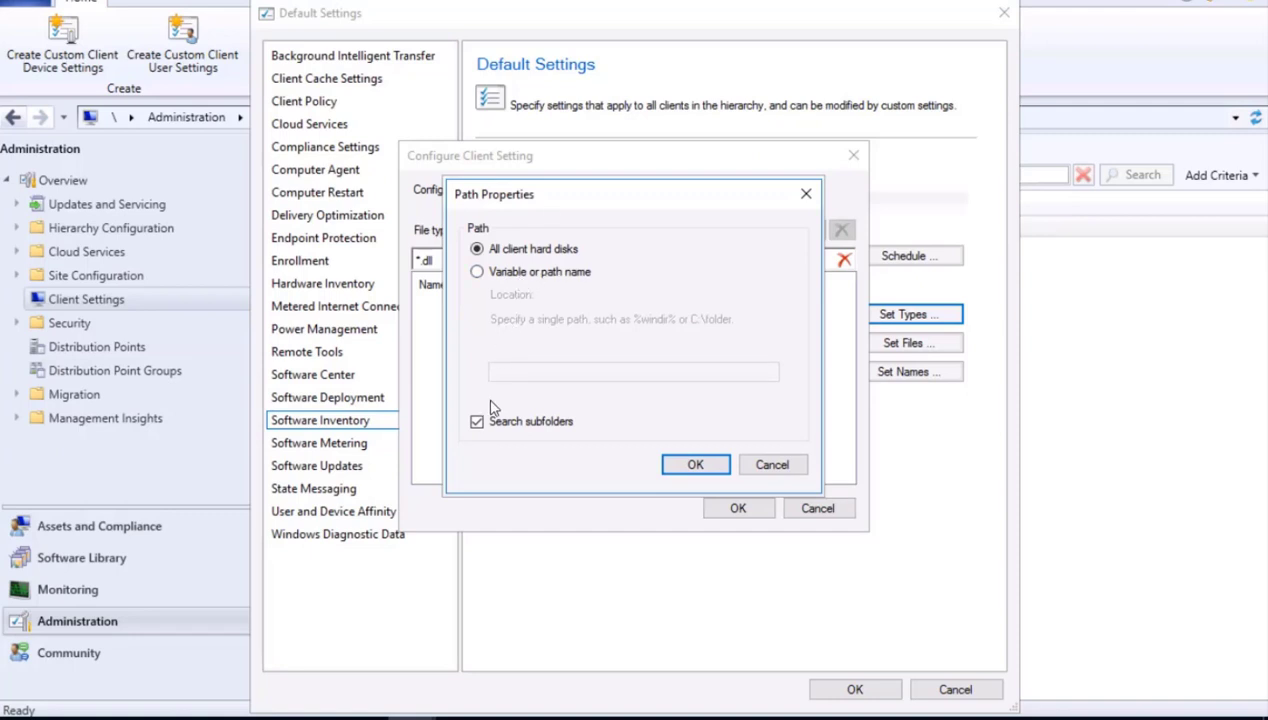
pyautogui.click(477, 271)
pyautogui.click(562, 381)
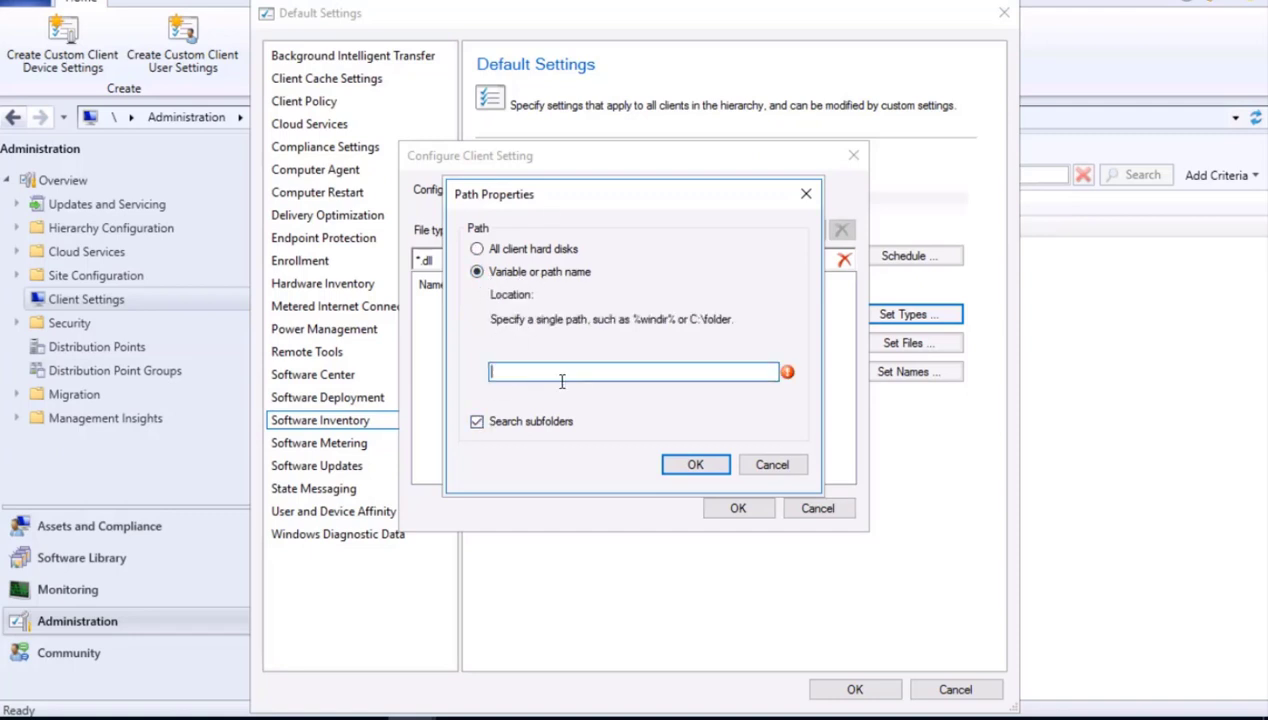
pyautogui.write('%programfiles%')
pyautogui.click(674, 468)
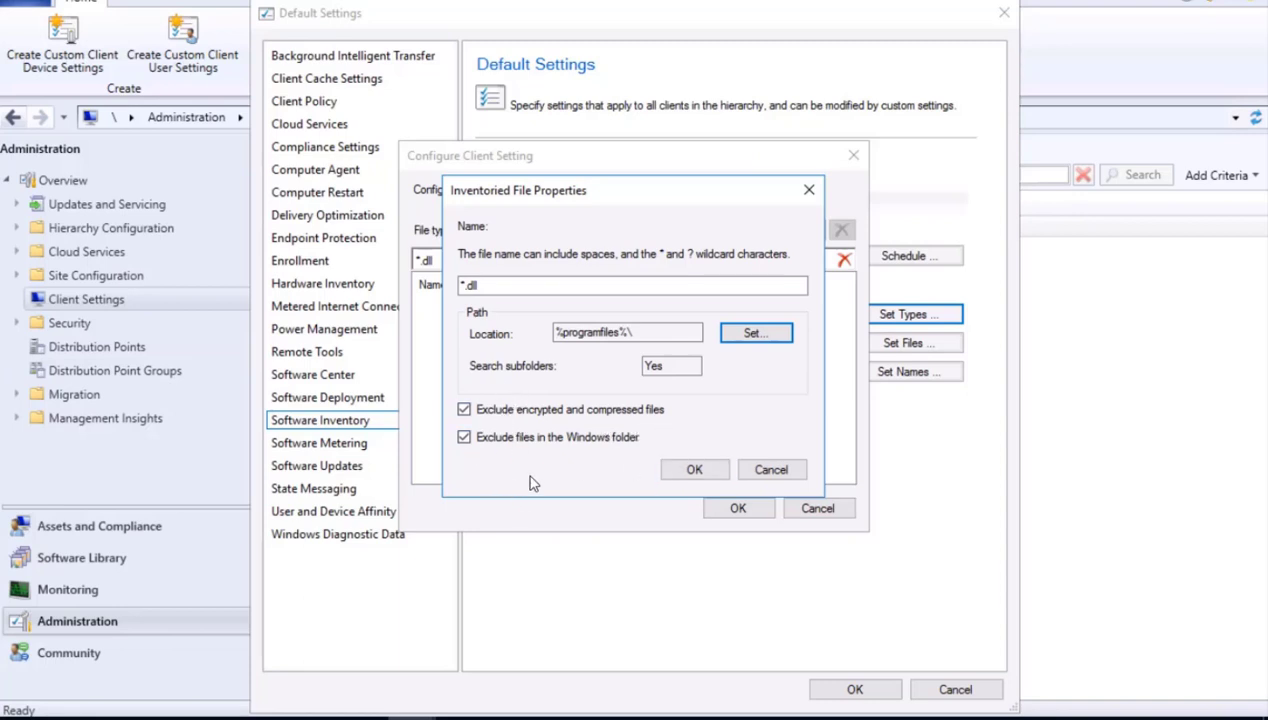
pyautogui.click(680, 470)
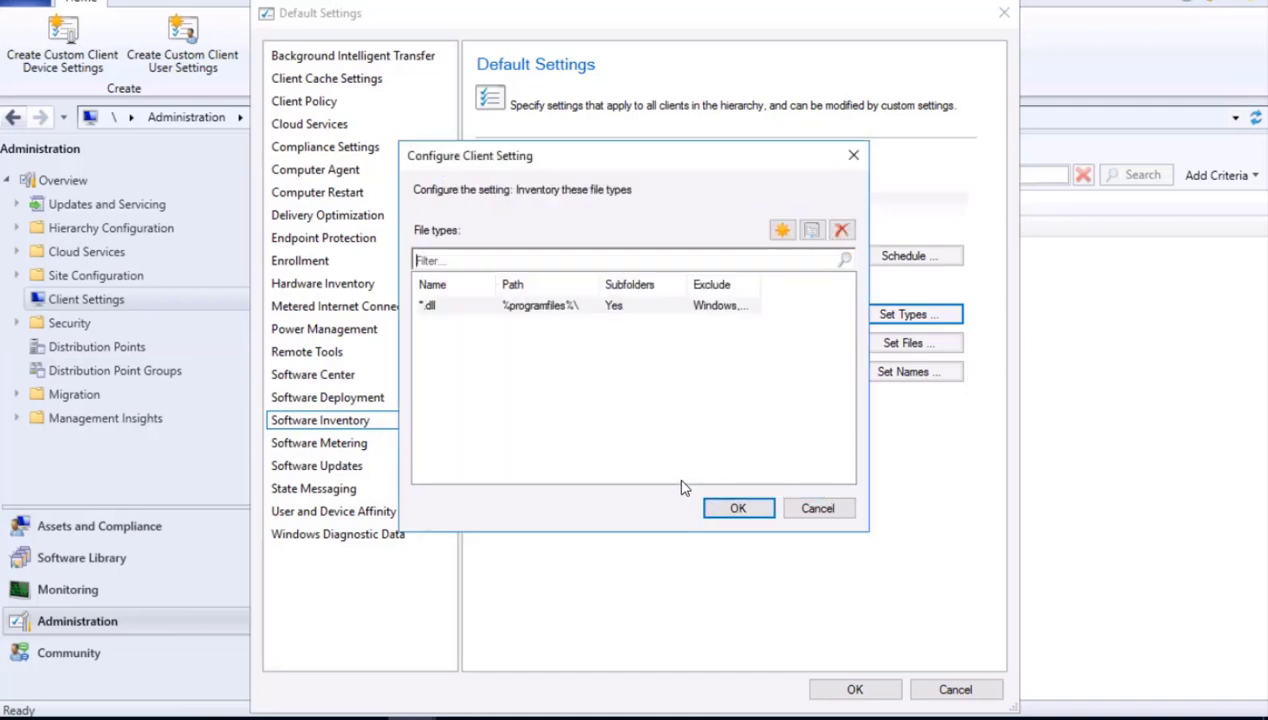
pyautogui.click(738, 509)
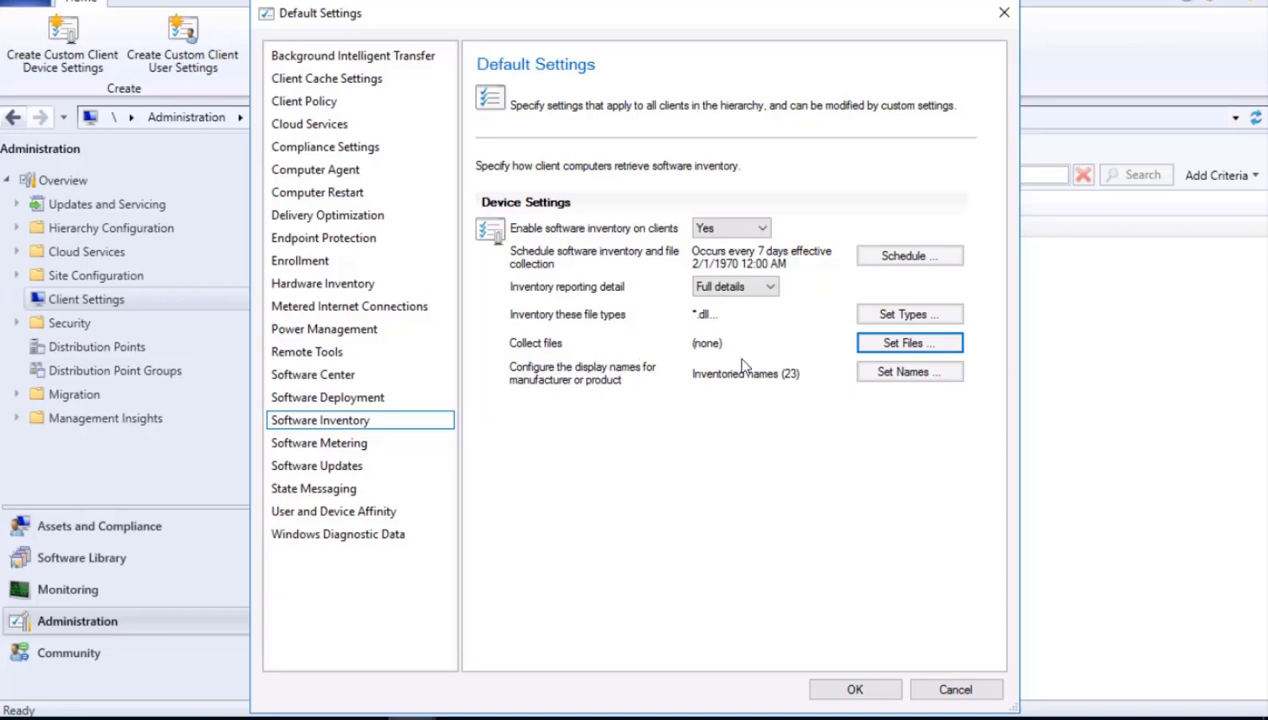
# - Review the Collect files setting without changing it, and look through the inventoried names for the manufacturer display name
pyautogui.click(905, 350)
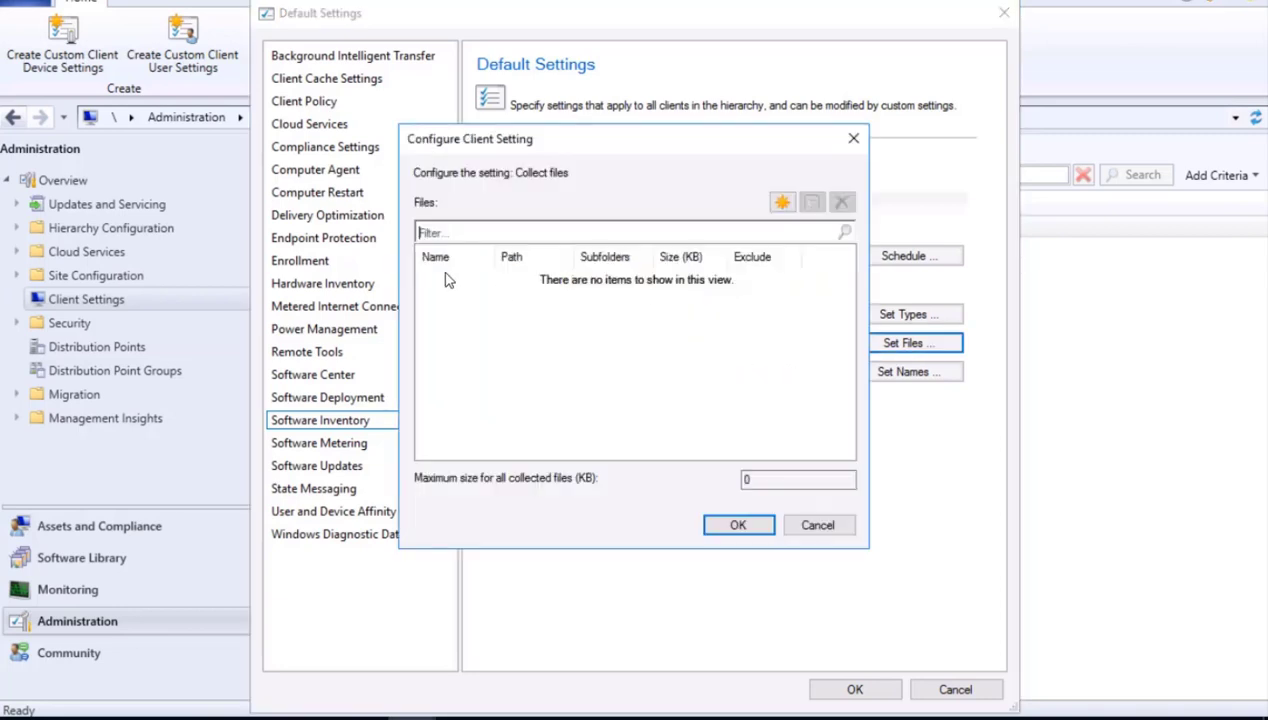
pyautogui.click(807, 525)
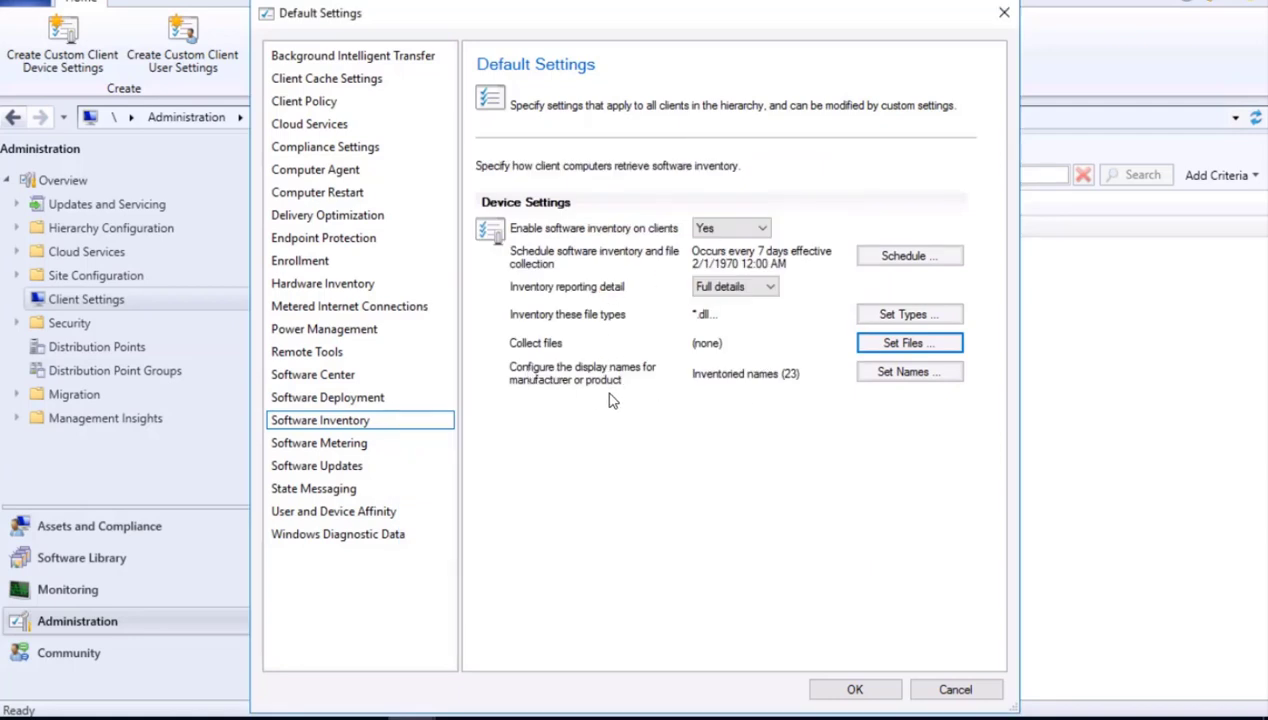
pyautogui.click(878, 372)
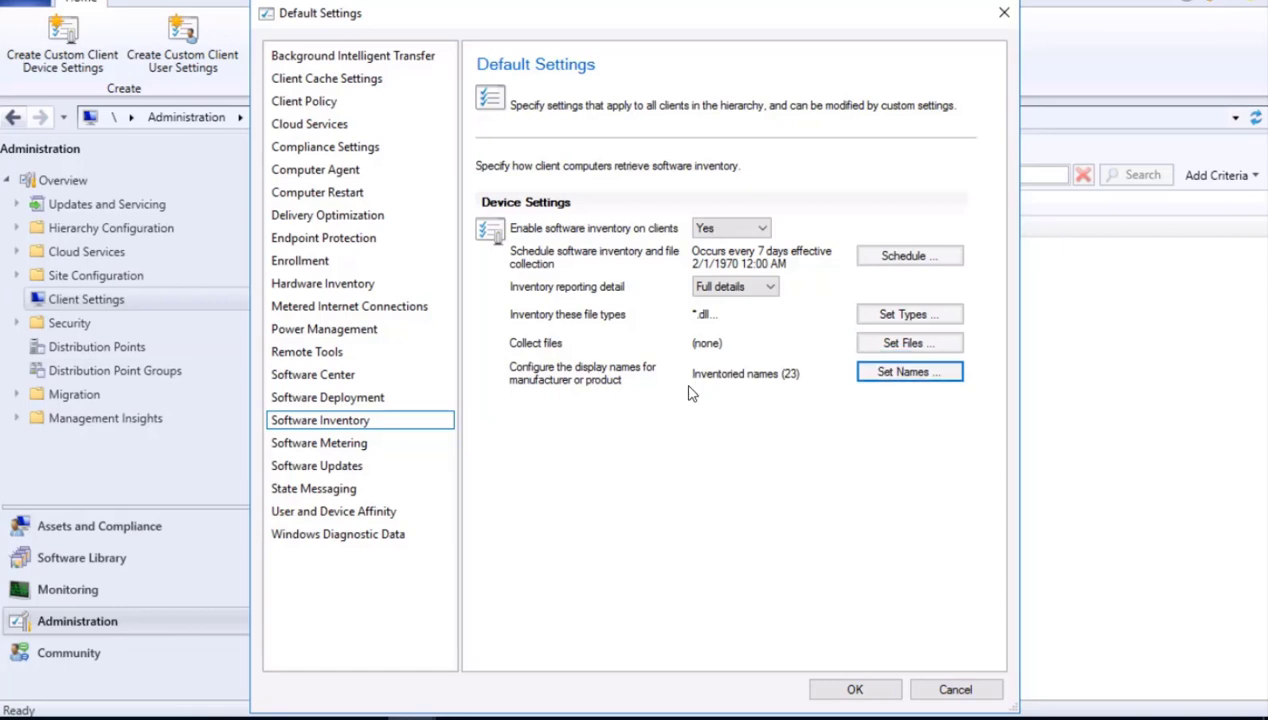
pyautogui.click(908, 376)
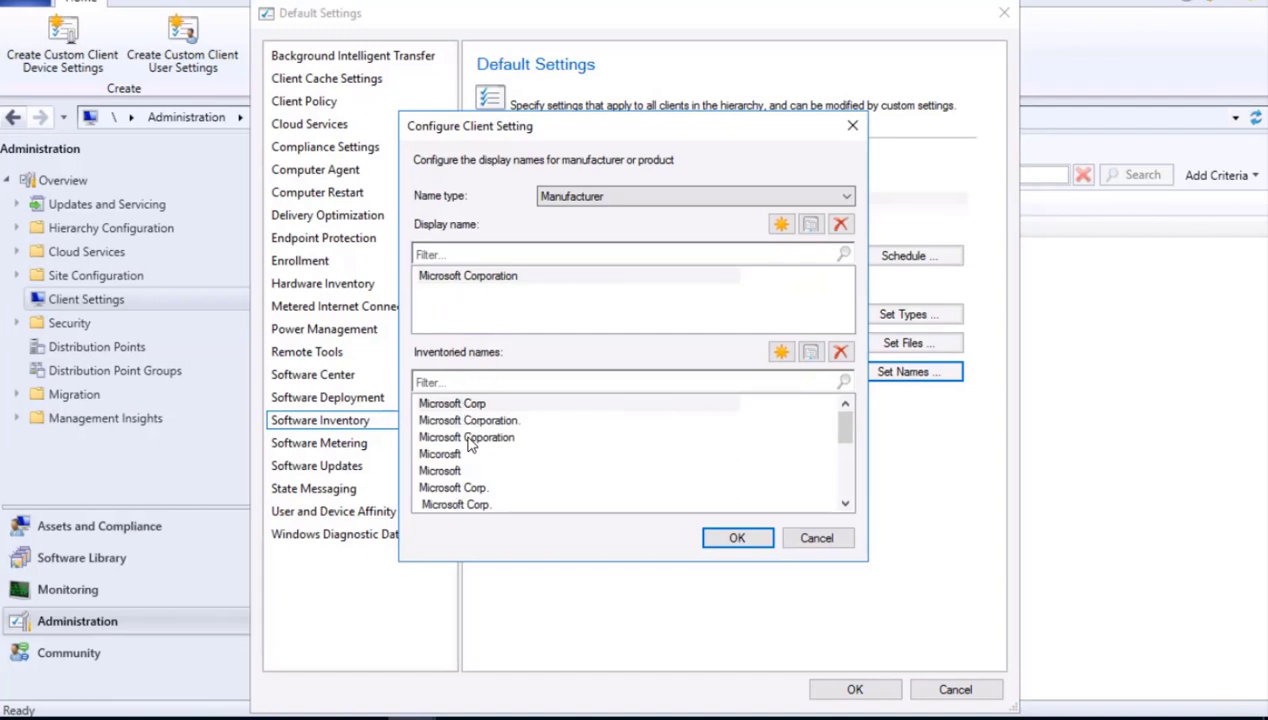
pyautogui.scroll(-5, 458, 492)
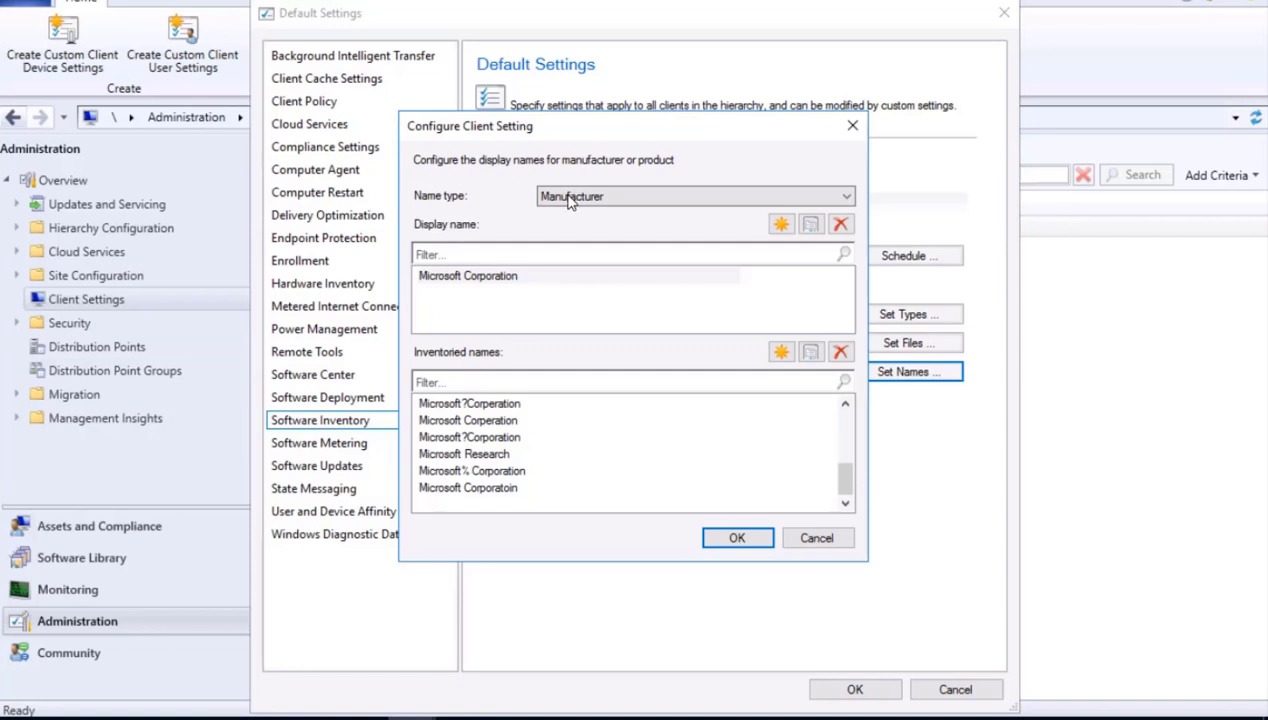
# - Switch the display-name configuration to the Product name type to view its display and inventoried names
pyautogui.click(659, 199)
pyautogui.click(573, 242)
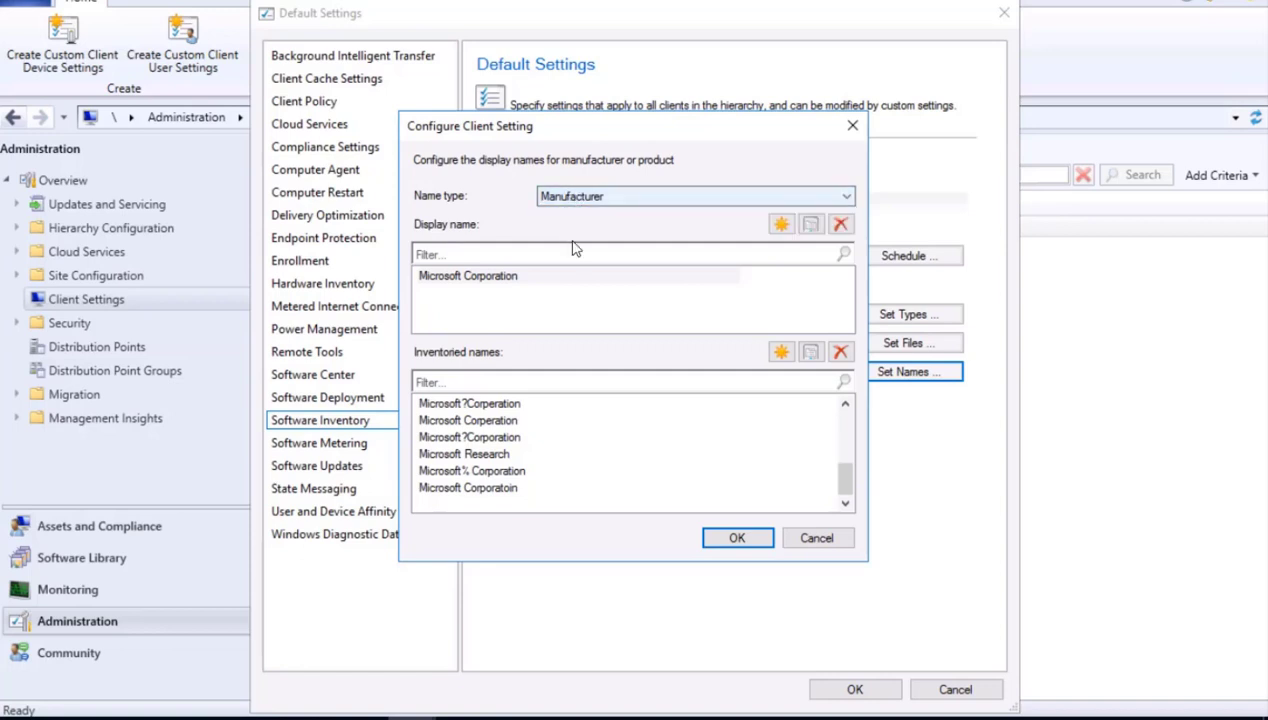
pyautogui.click(562, 200)
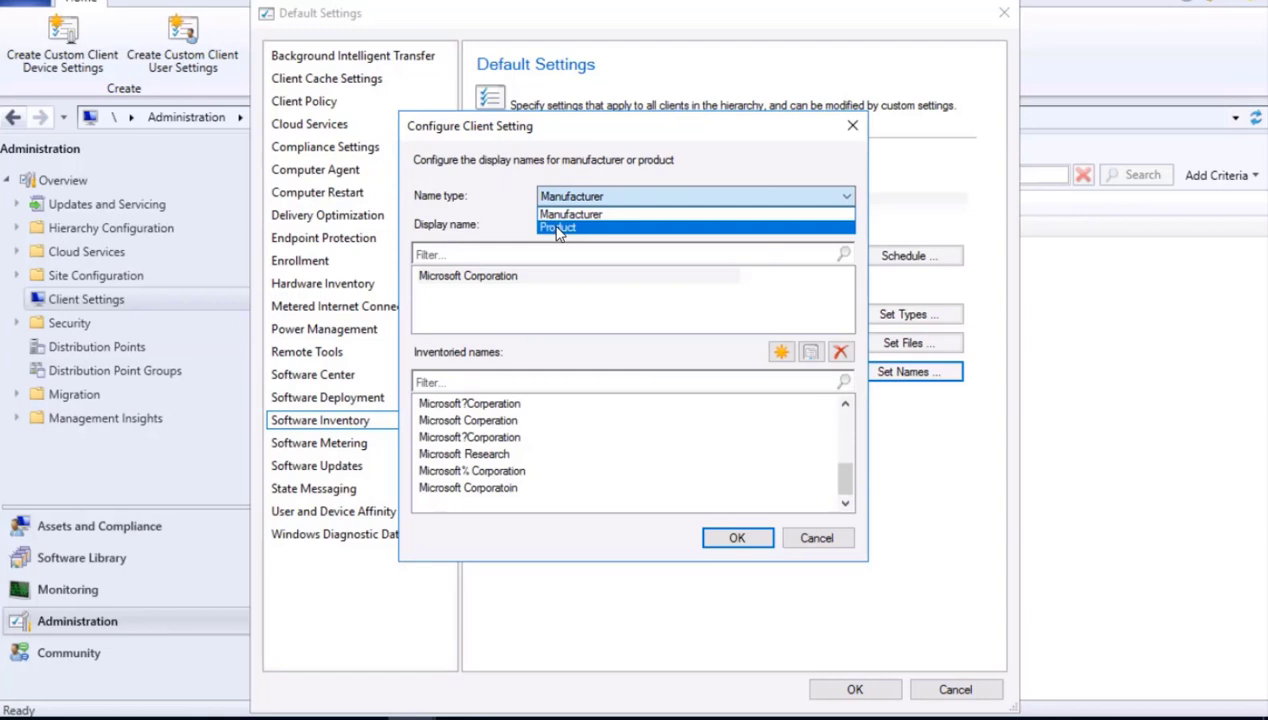
pyautogui.click(558, 229)
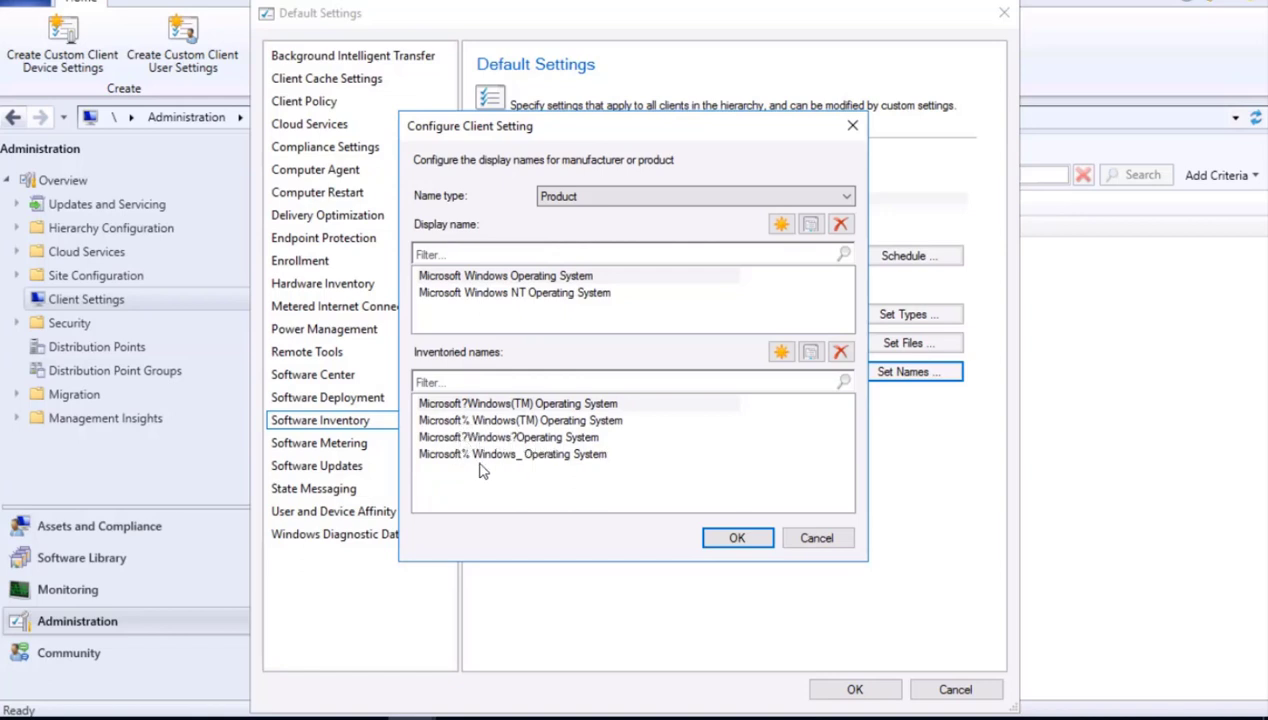
# - Review the inventoried names of the Microsoft Windows and Windows NT Operating System products, and close the display-name configuration without changes
pyautogui.click(478, 276)
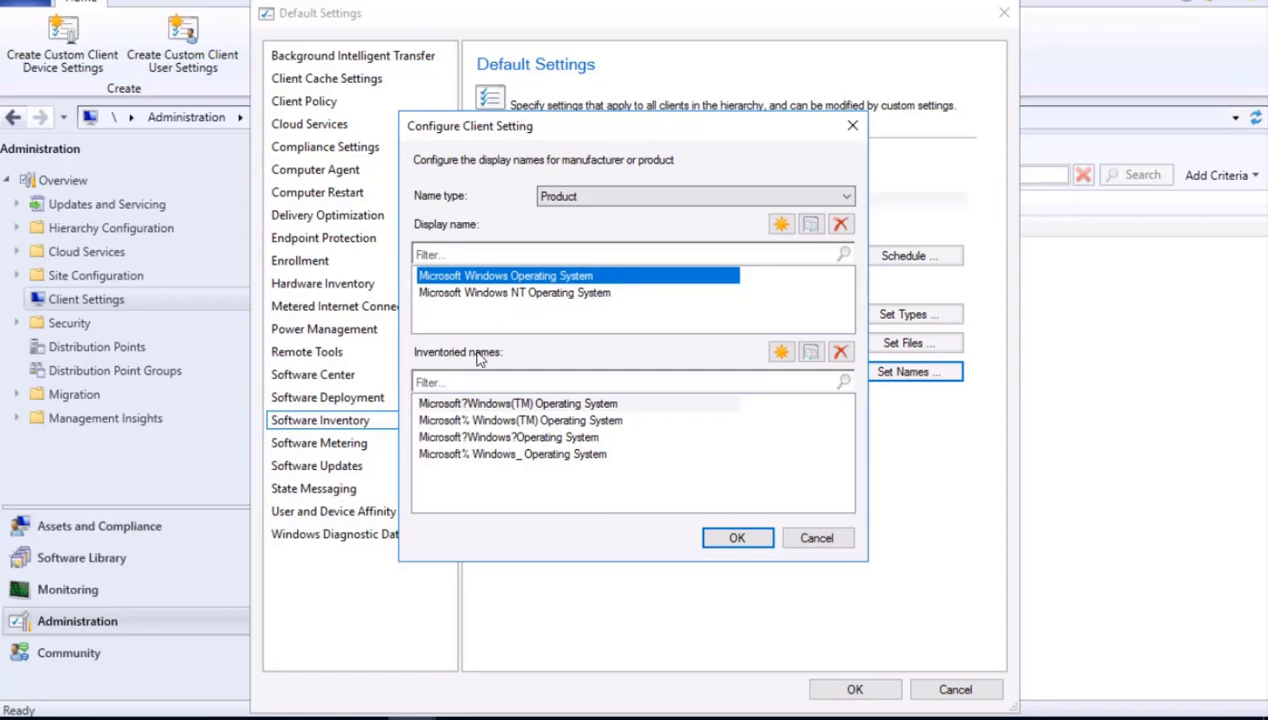
pyautogui.click(452, 294)
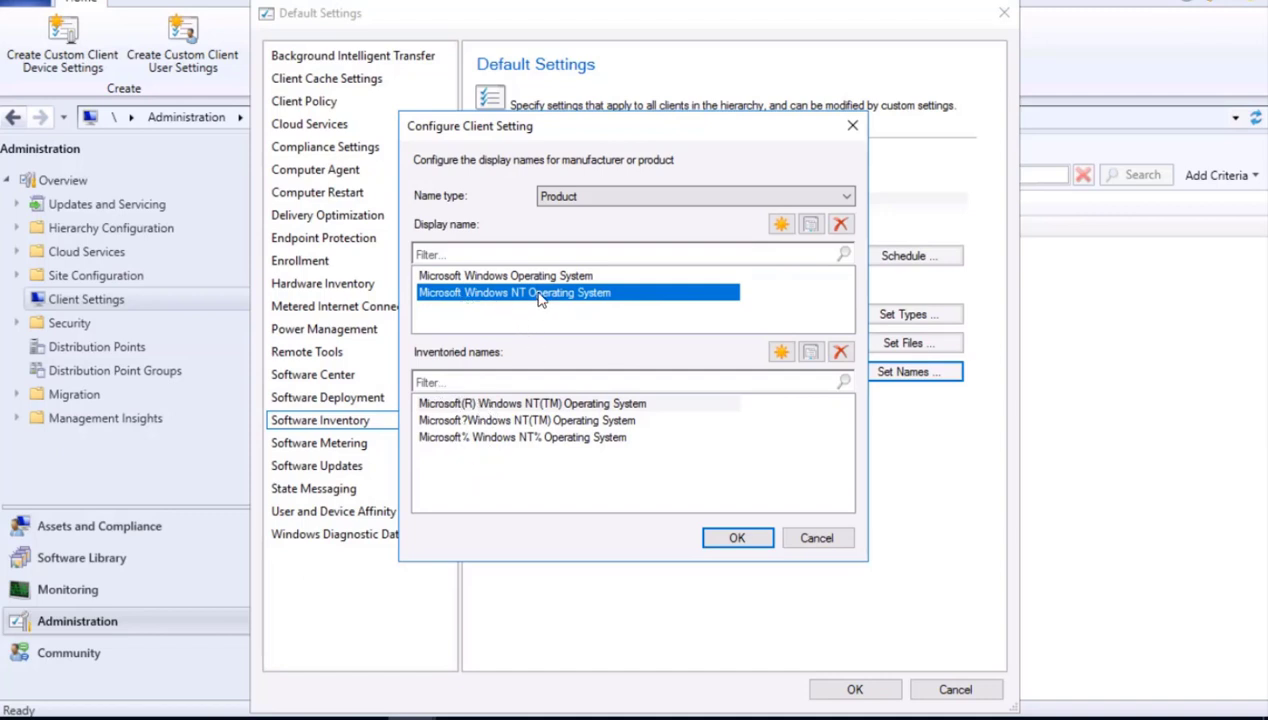
pyautogui.click(811, 536)
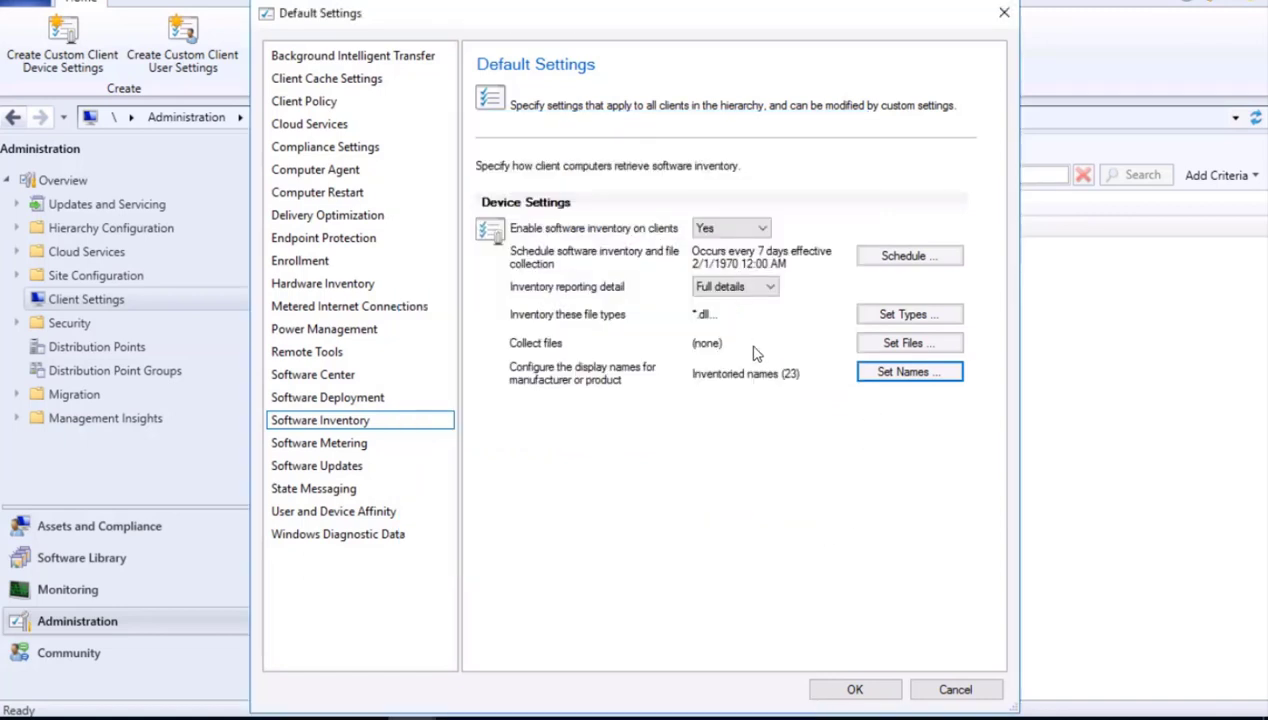
# - Check the Client Policy polling interval in the default settings, and save the default client settings
pyautogui.click(331, 104)
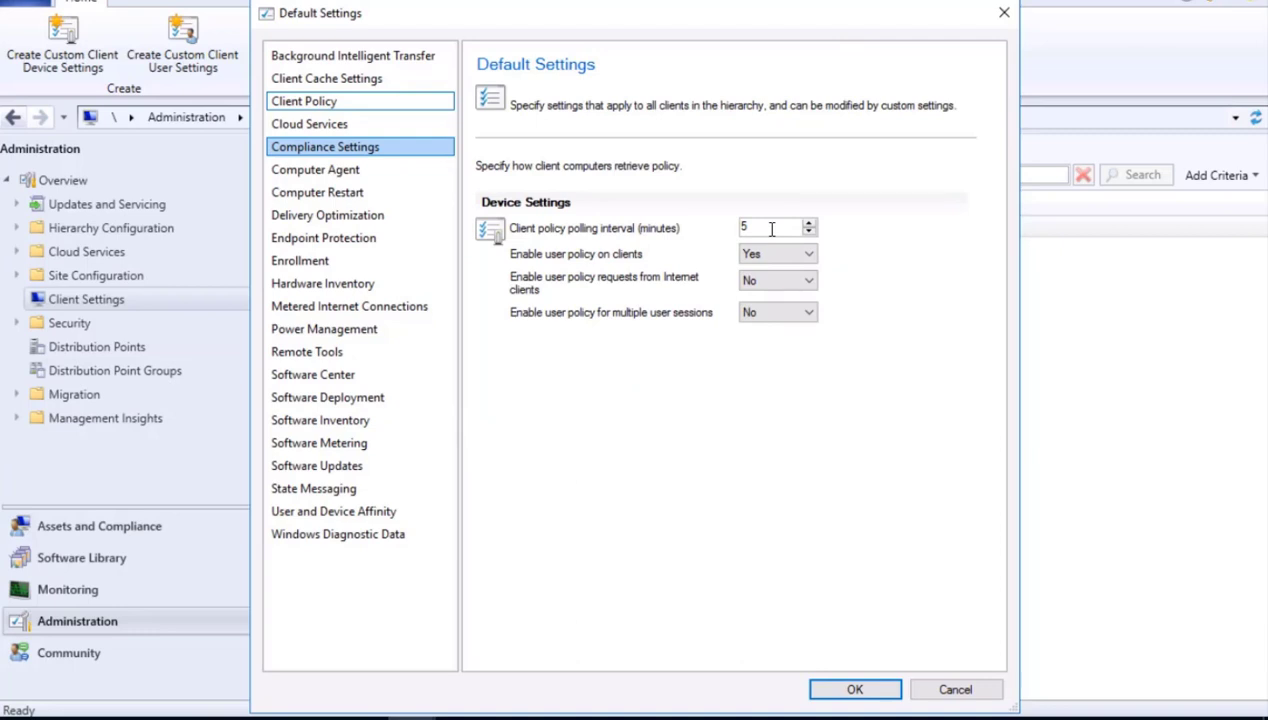
pyautogui.moveTo(771, 228); pyautogui.dragTo(641, 228)
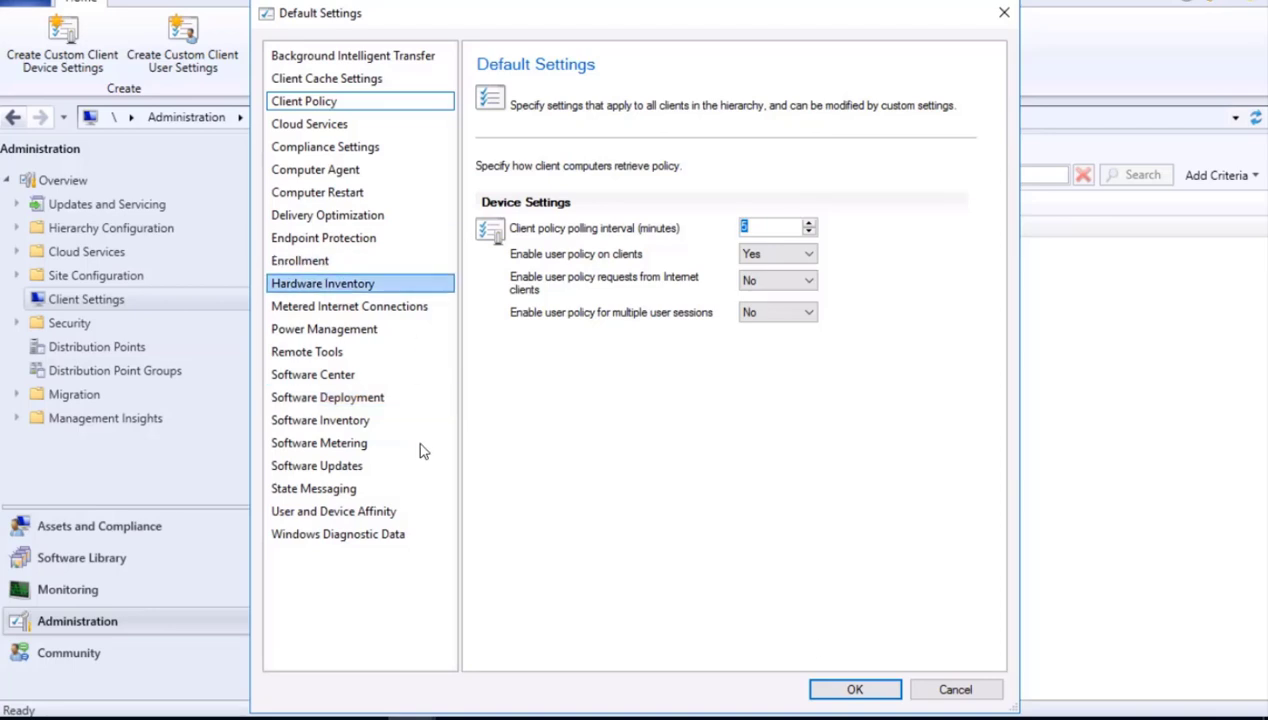
pyautogui.click(833, 692)
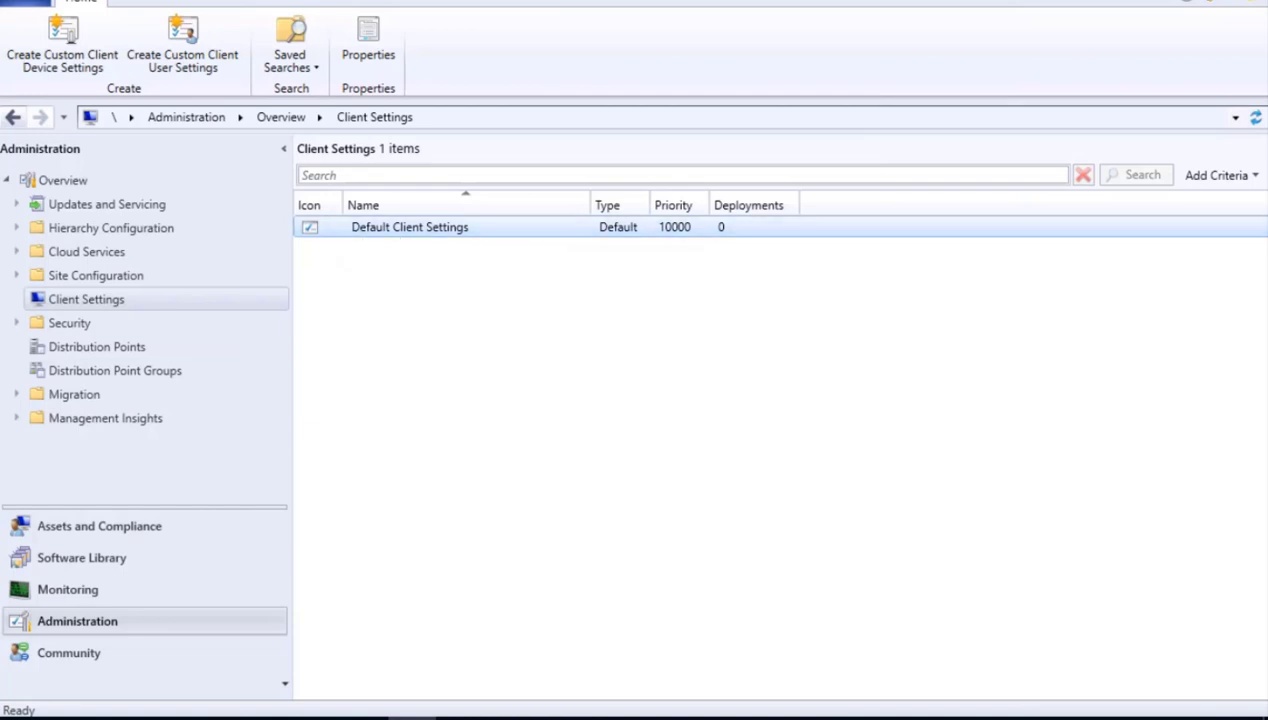
# - Go to the devices in Assets and Compliance and check which client settings apply to FC-CL01
pyautogui.click(62, 536)
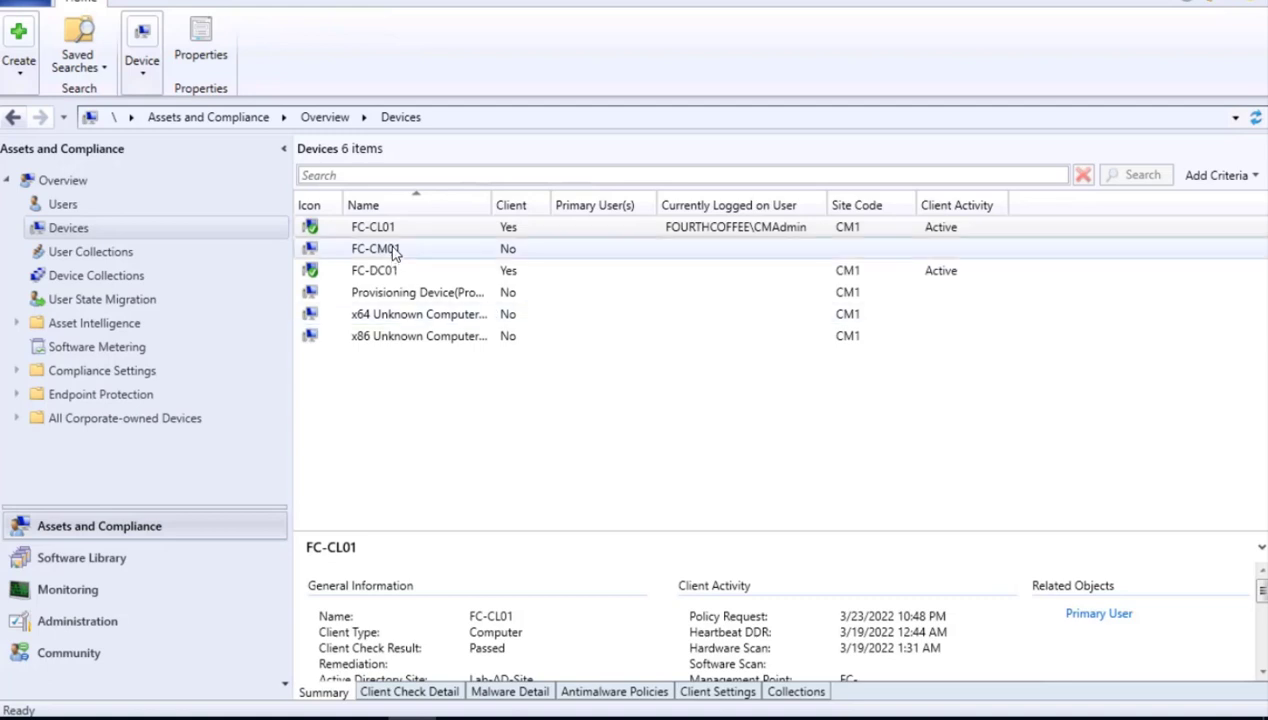
pyautogui.click(740, 697)
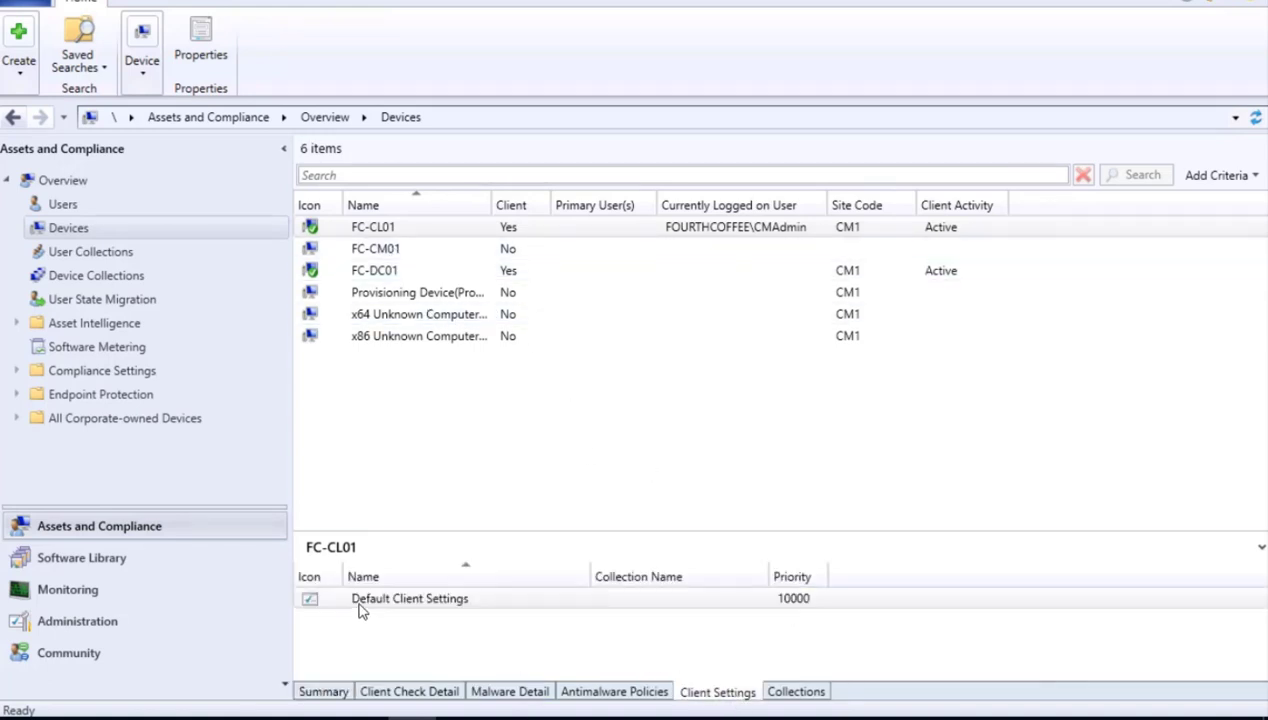
pyautogui.click(360, 605)
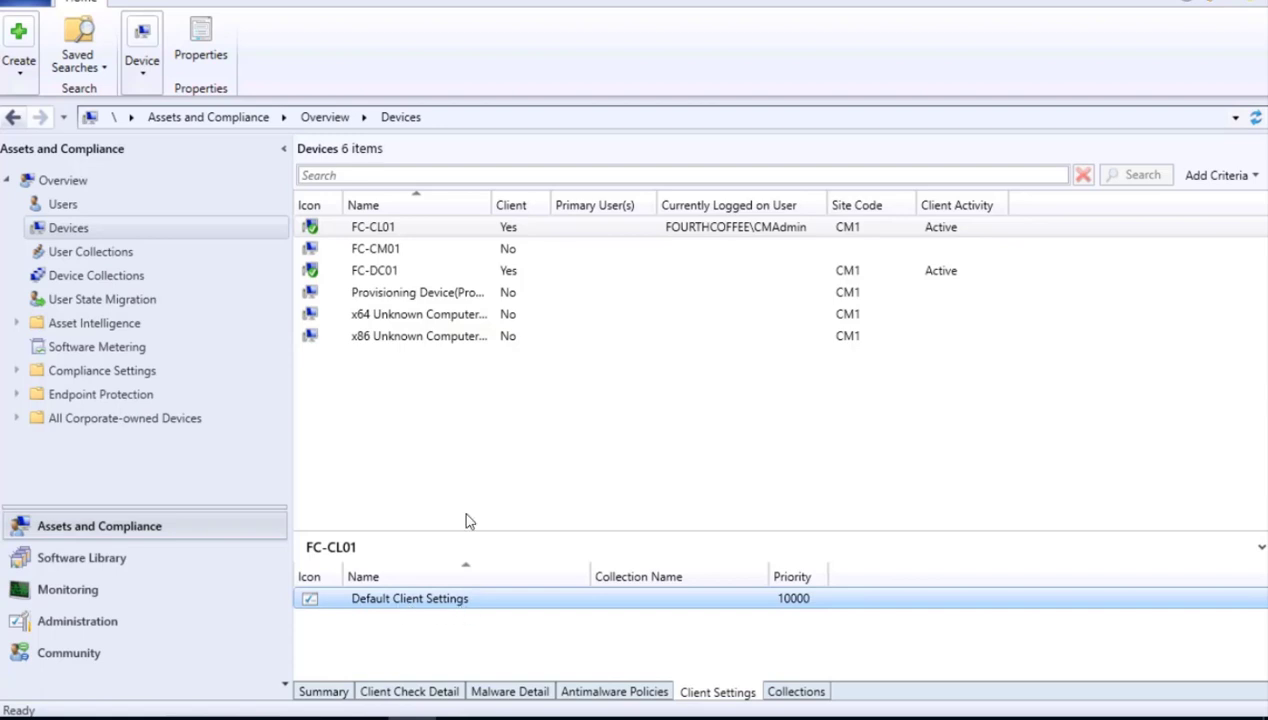
pyautogui.click(358, 229)
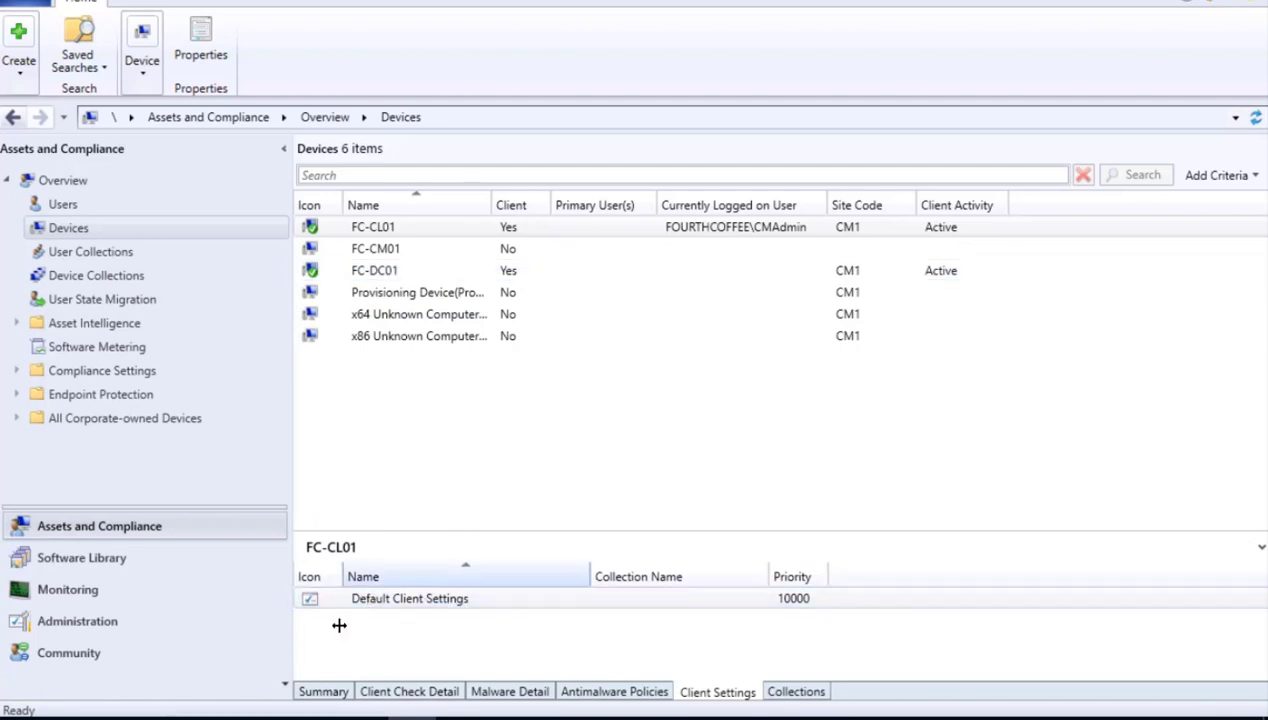
pyautogui.click(392, 604)
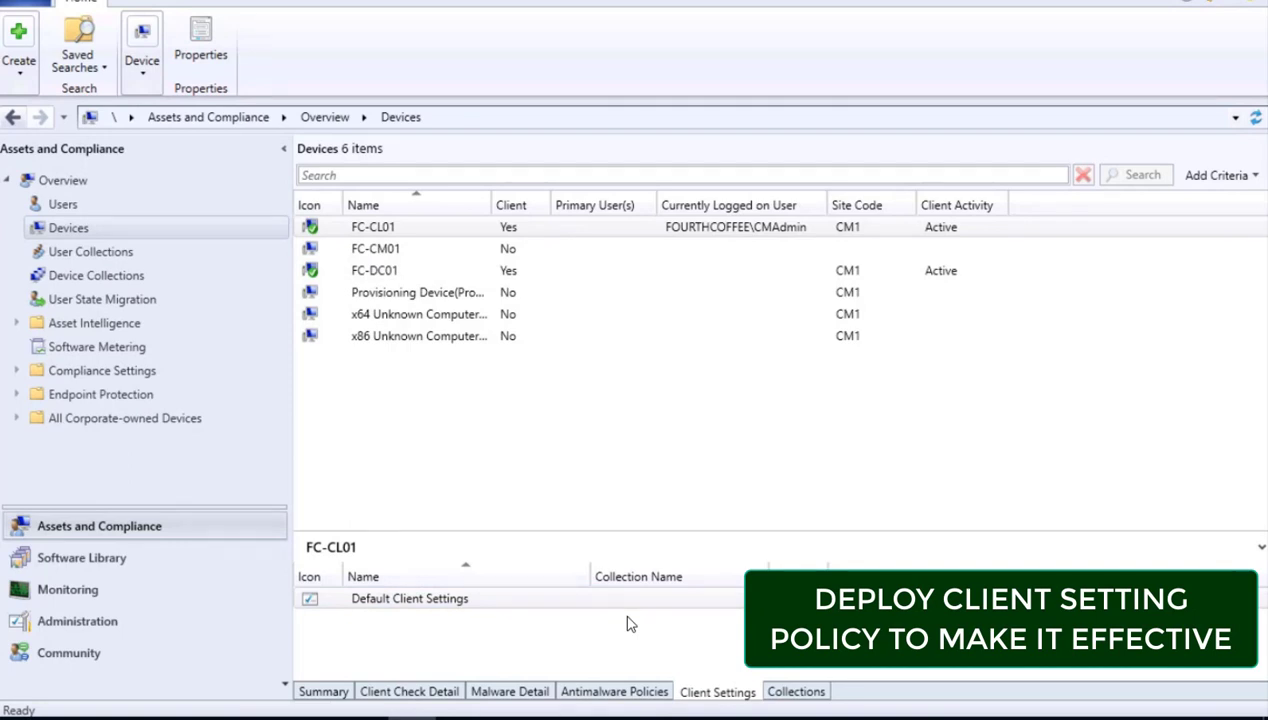
# - Send the Download Computer Policy client notification to FC-CL01 and confirm it
pyautogui.rightClick(370, 232)
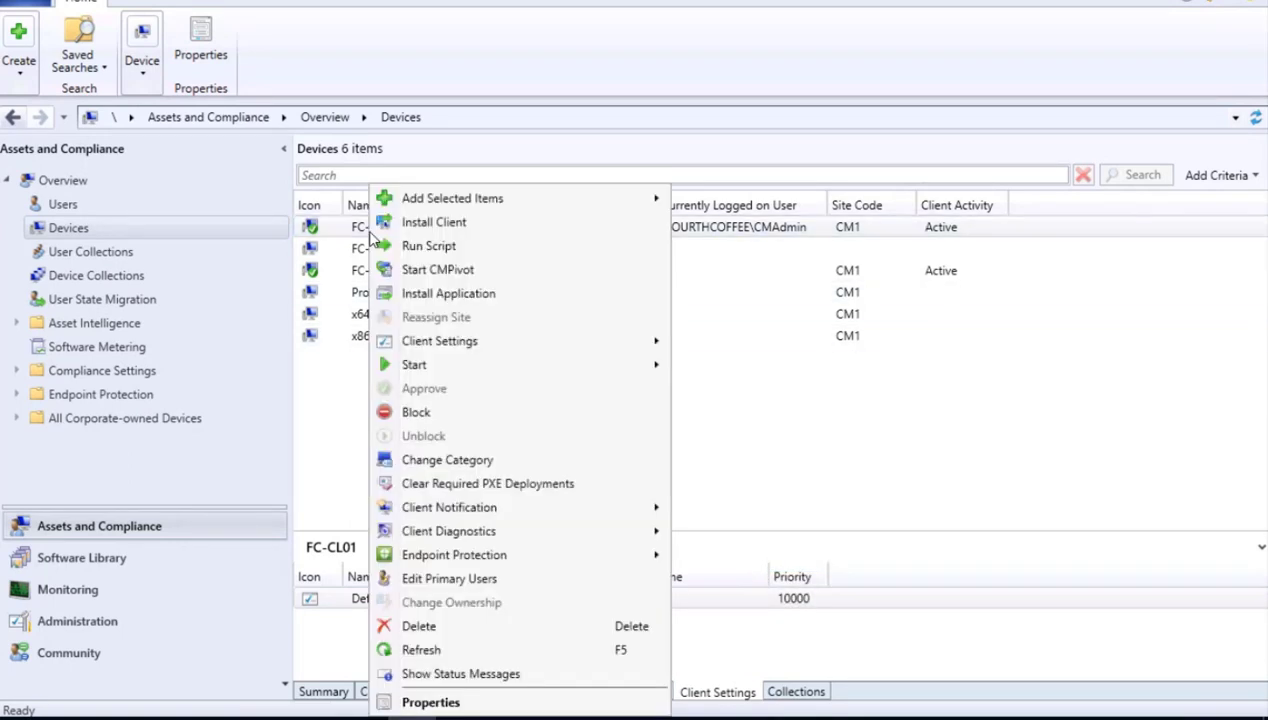
pyautogui.moveTo(495, 507)
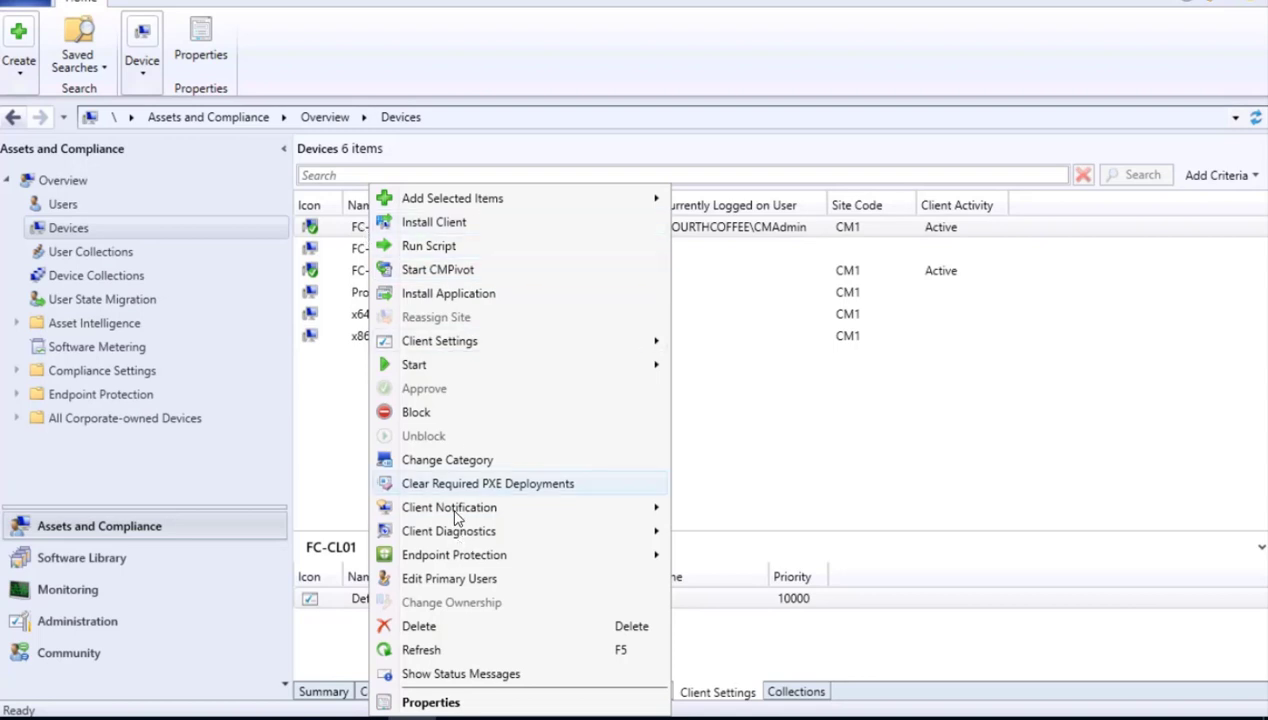
pyautogui.moveTo(456, 515)
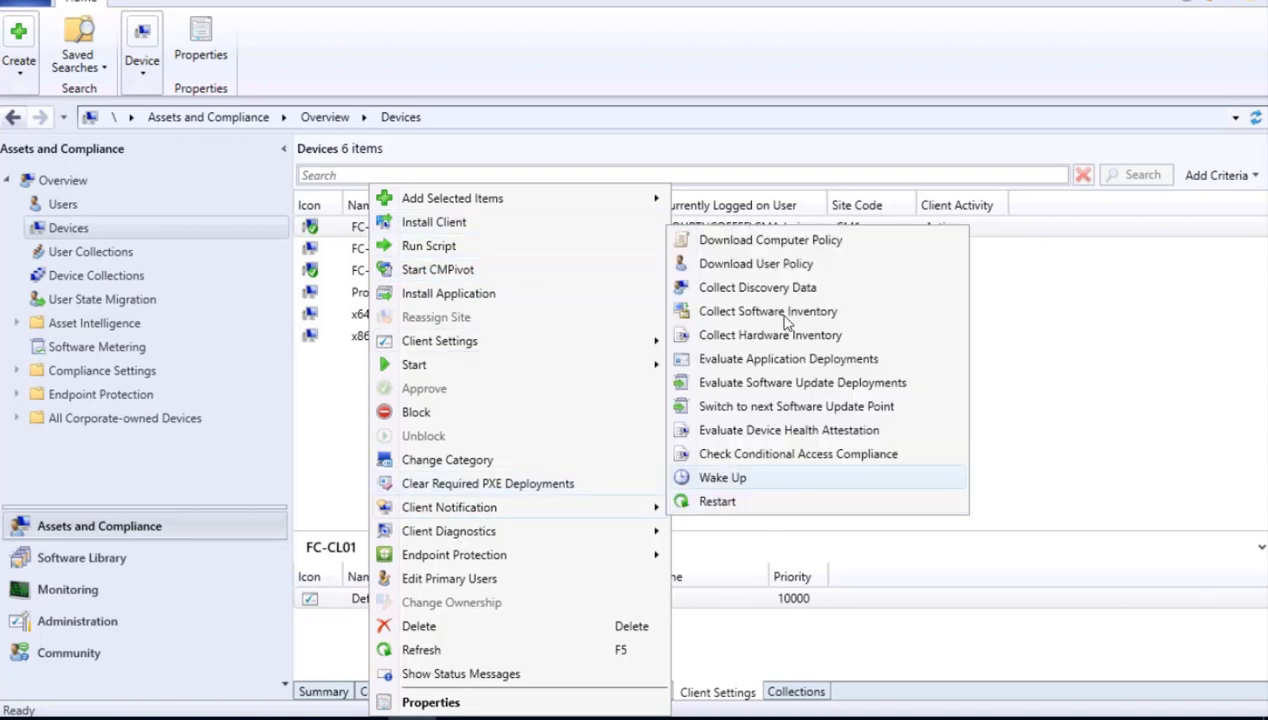
pyautogui.click(749, 245)
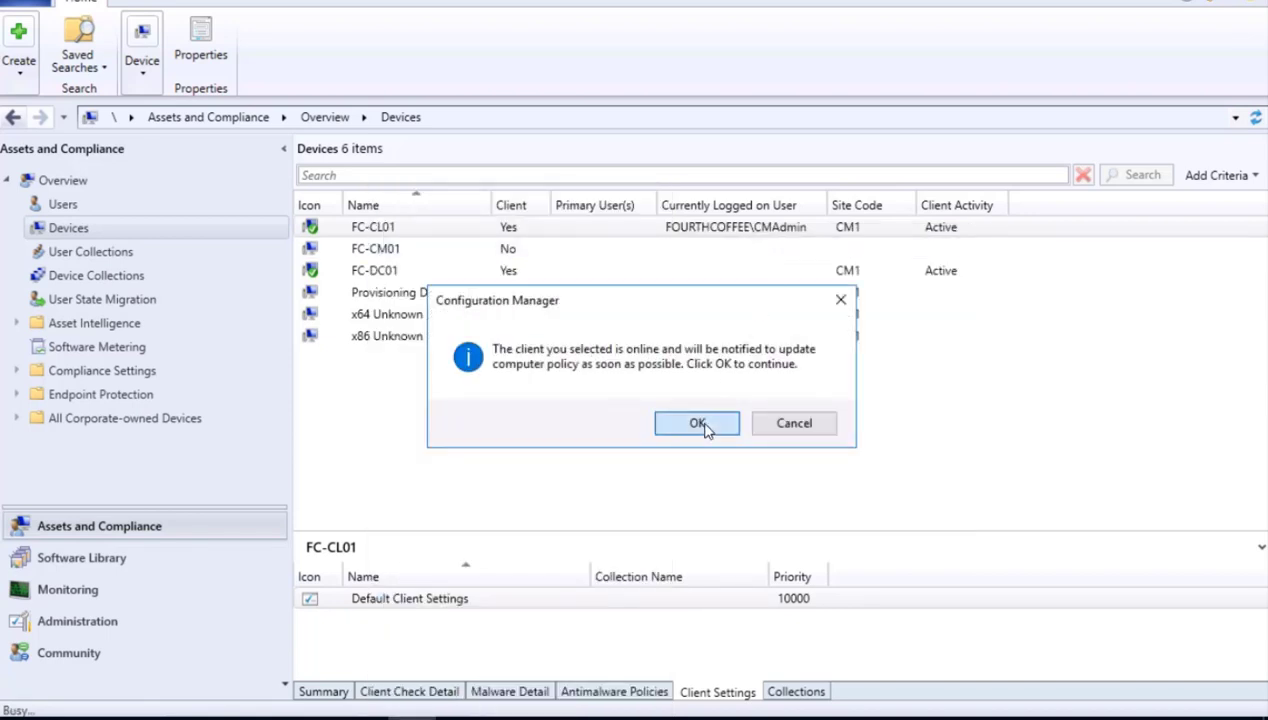
pyautogui.click(700, 424)
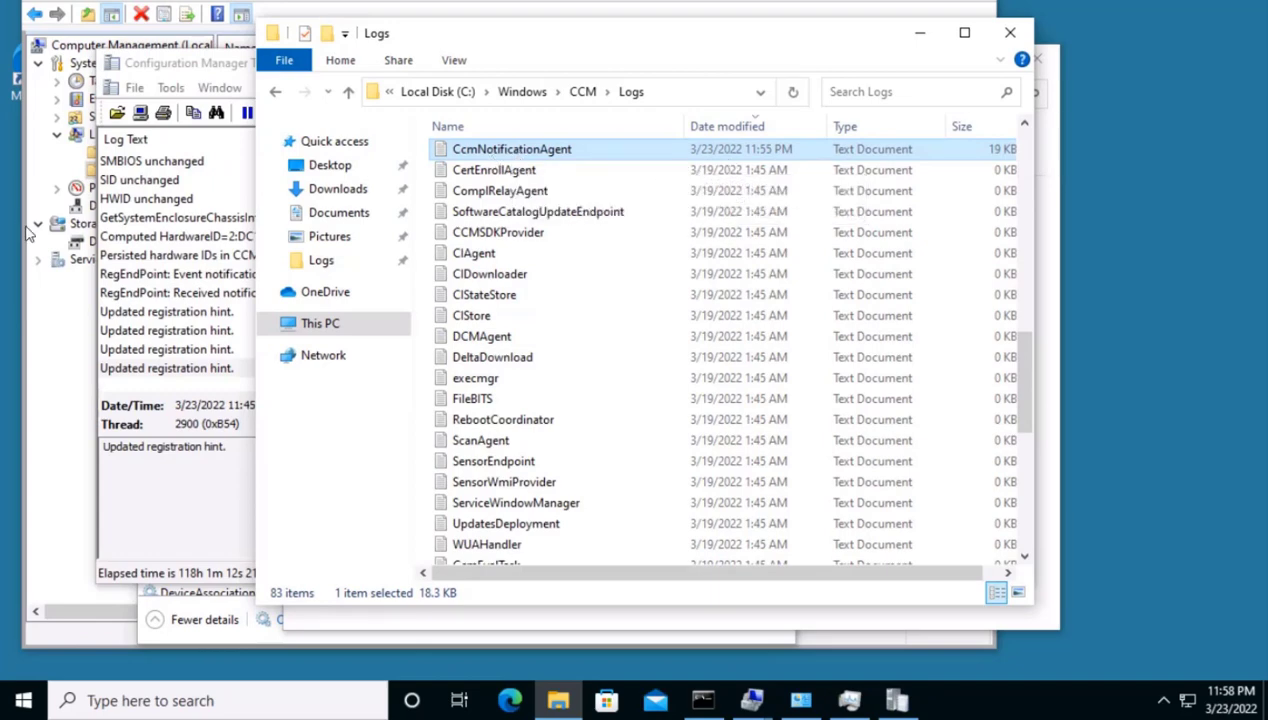
# - Switch to the client, load the CcmNotificationAgent log into Configuration Manager Trace Log Tool, and examine the latest task received from the server
pyautogui.moveTo(516, 155); pyautogui.dragTo(202, 234)
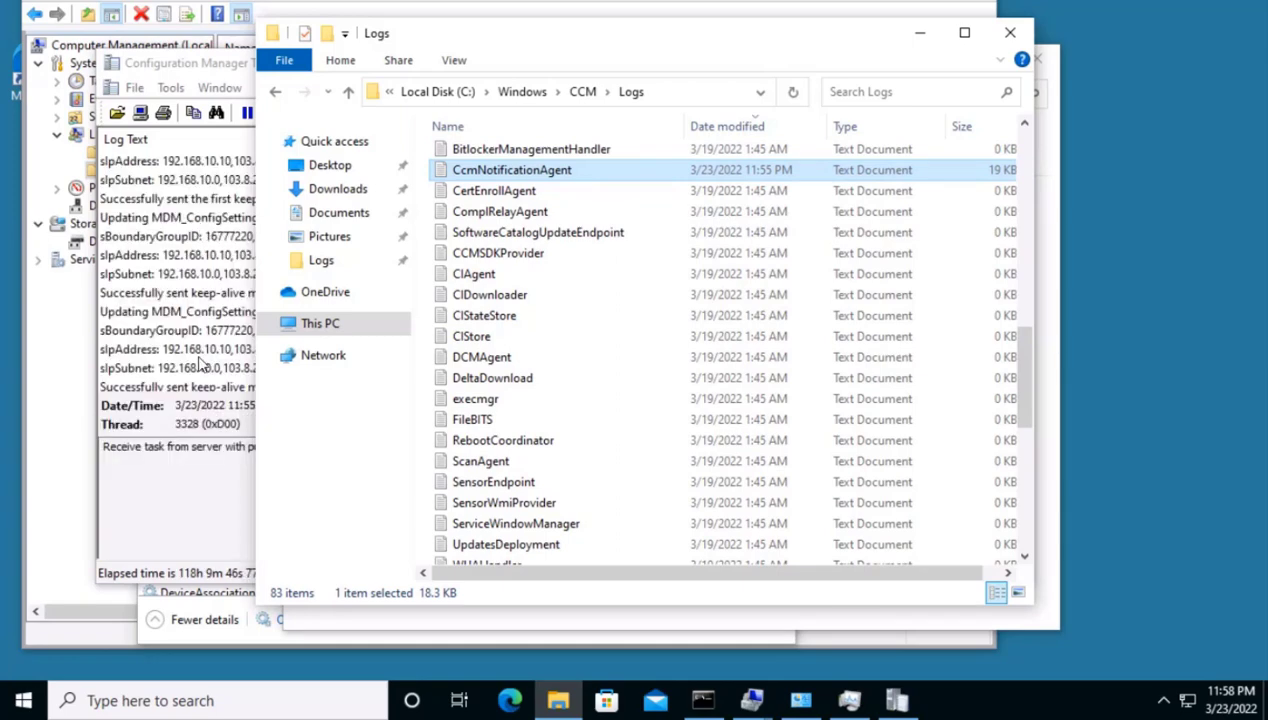
pyautogui.click(200, 370)
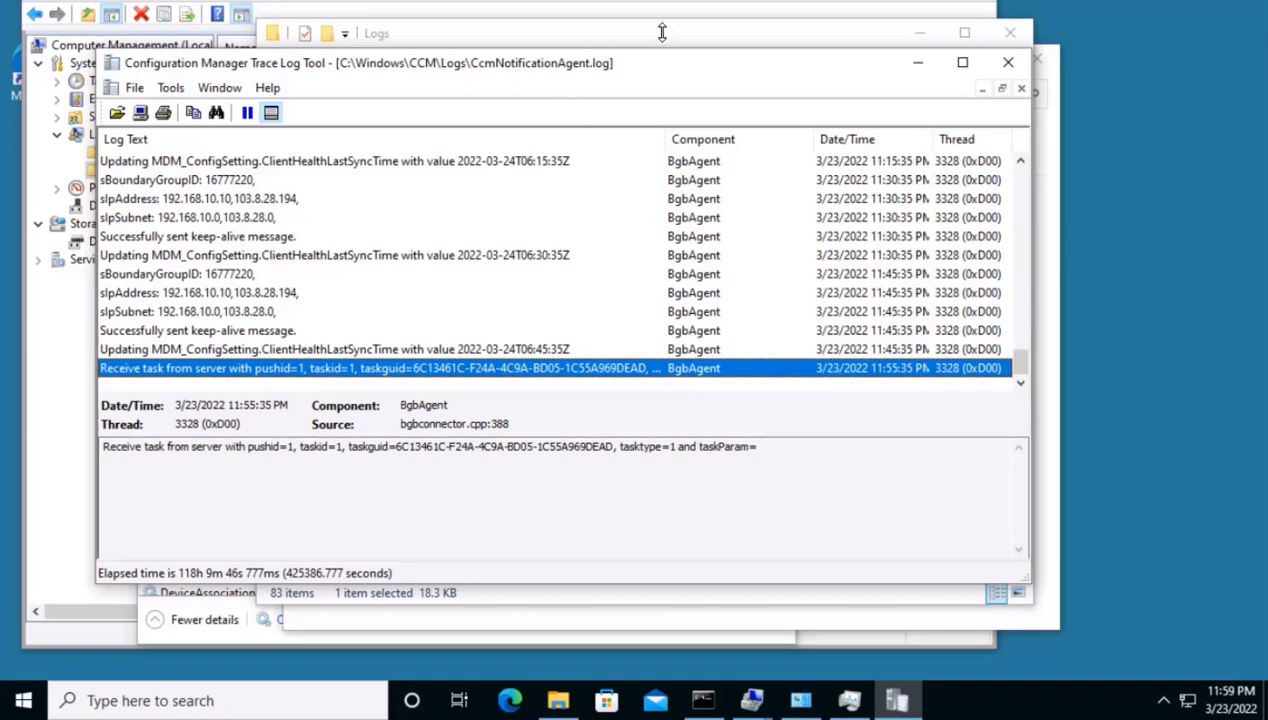
pyautogui.hotkey('alt', 'Tab')
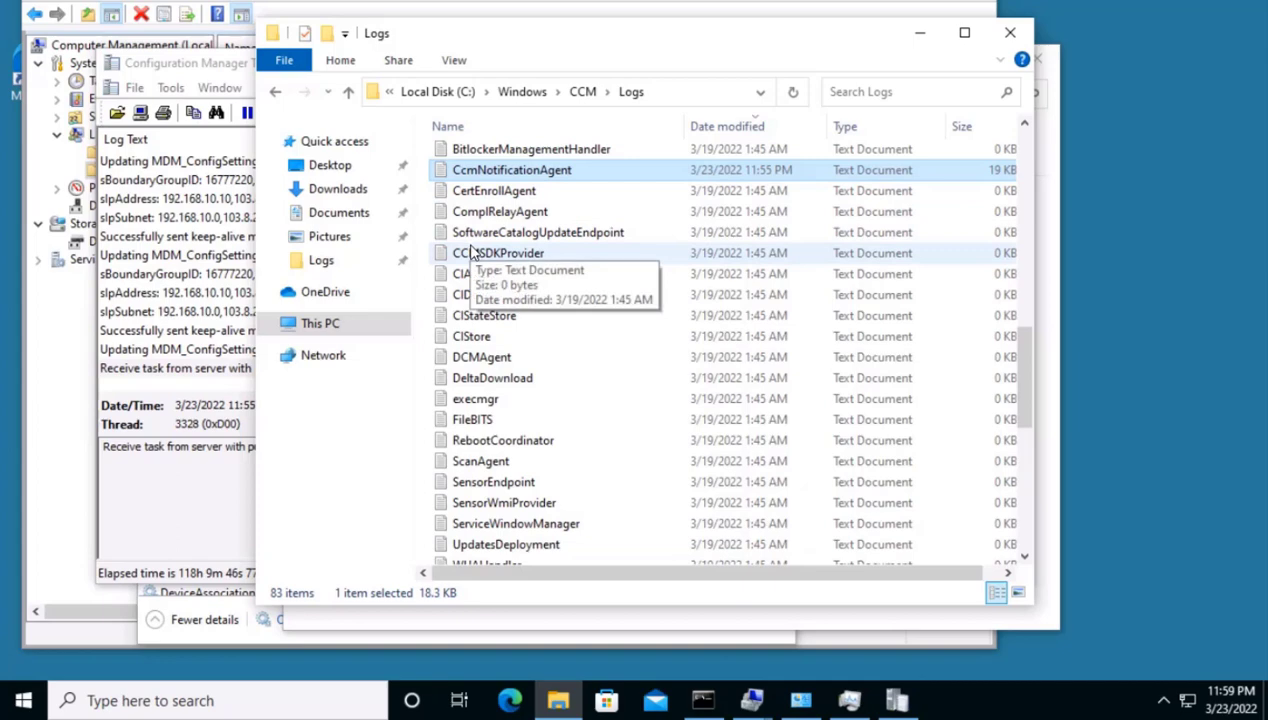
# - Order the client's Logs folder by name and locate the PolicyEvaluator log
pyautogui.click(483, 193)
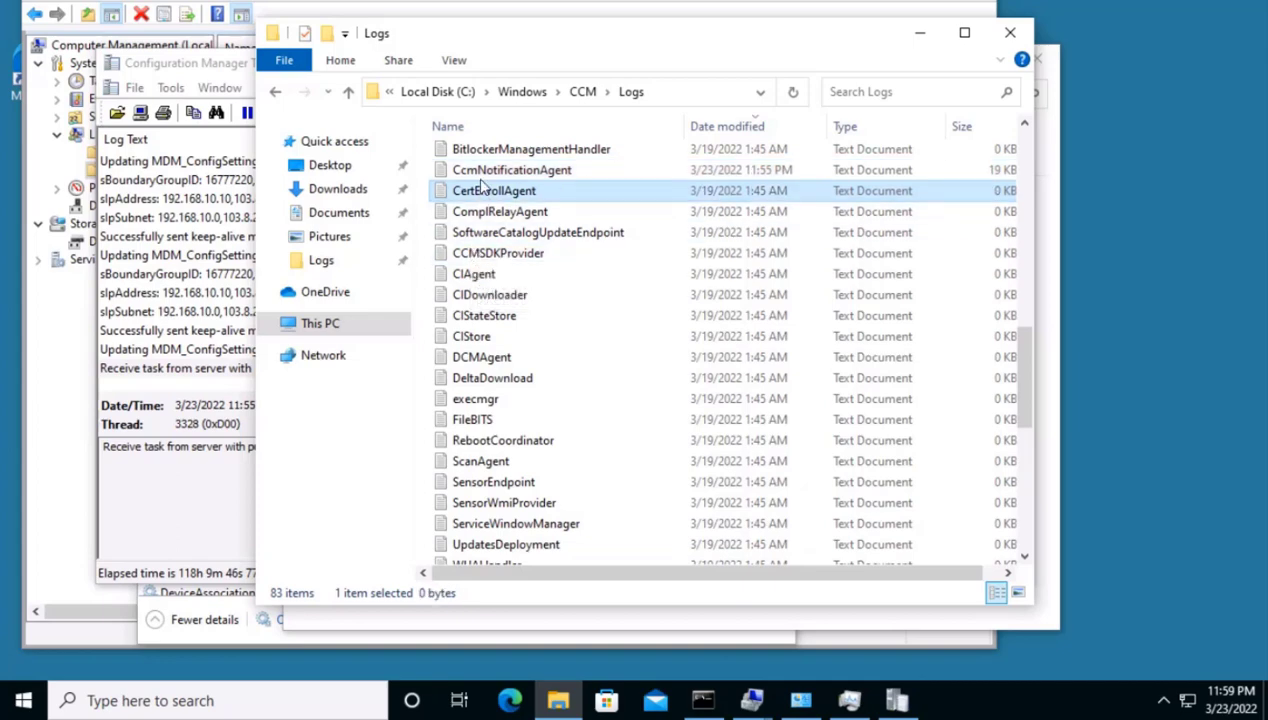
pyautogui.press('p')
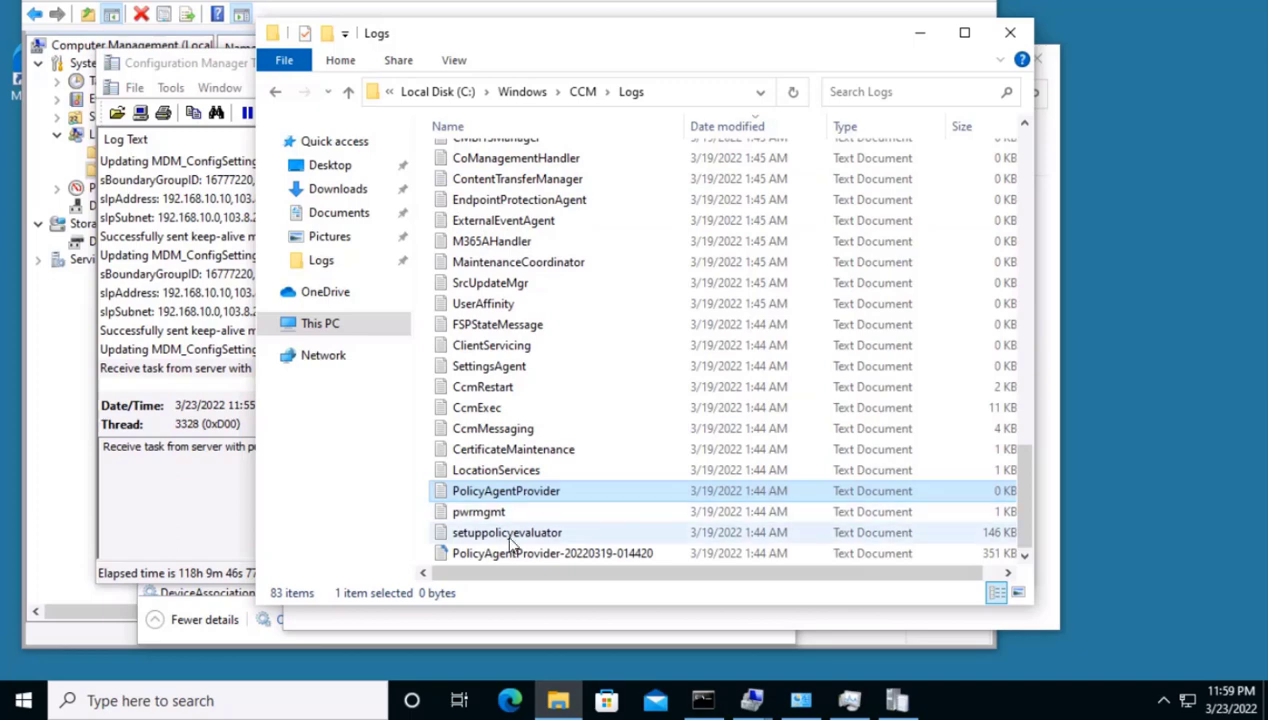
pyautogui.scroll(-5, 487, 484)
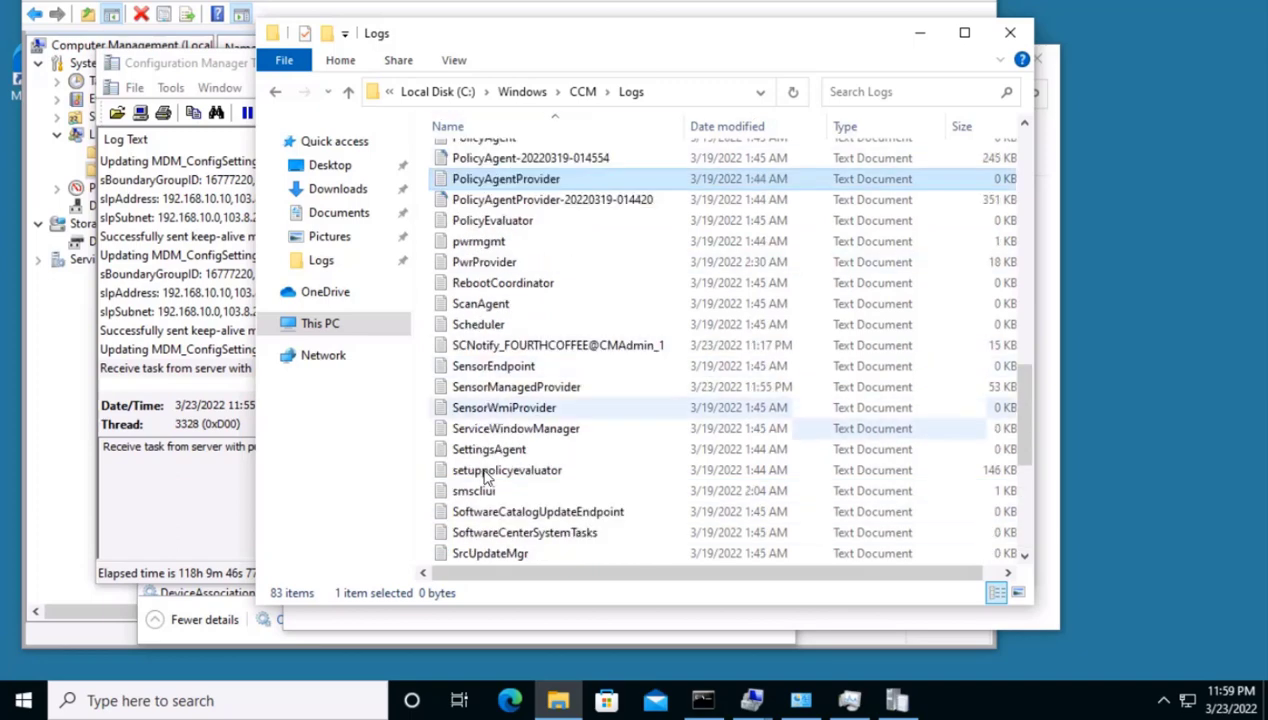
pyautogui.click(494, 224)
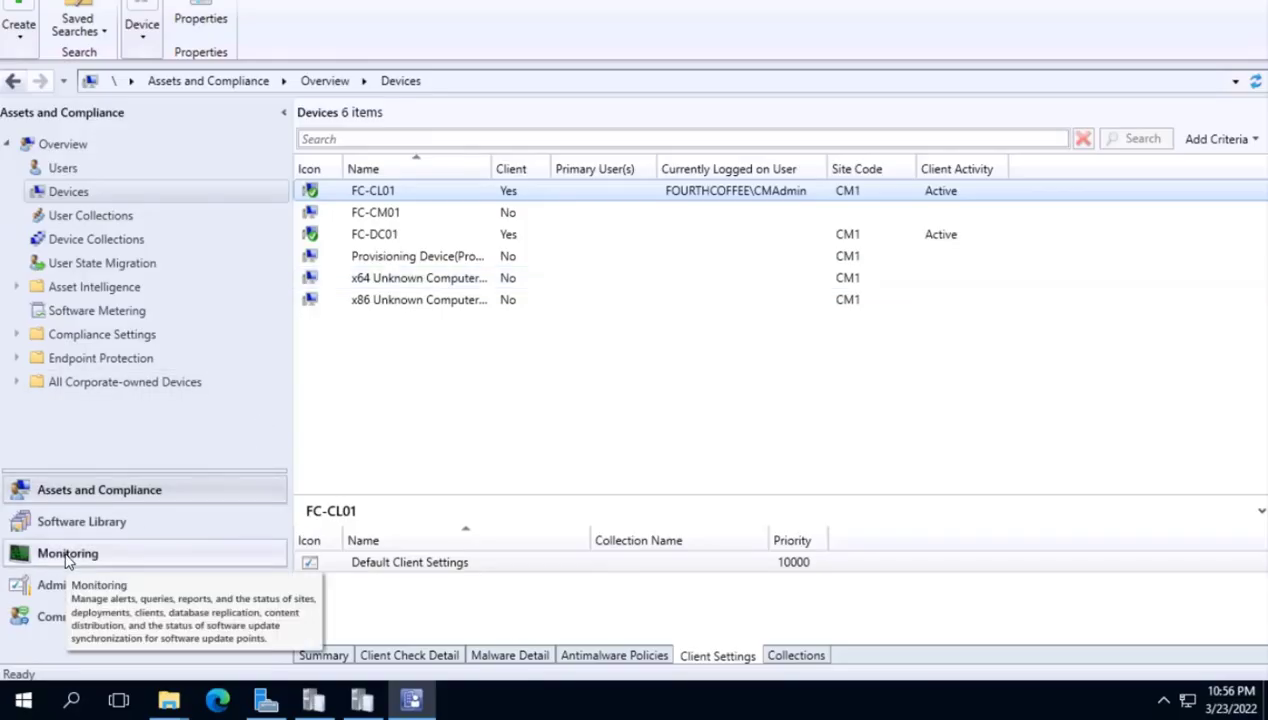
# - Switch to the Configuration Manager console, review the Download Computer Policy operation under Monitoring's client operations, and run summarization on it
pyautogui.click(67, 556)
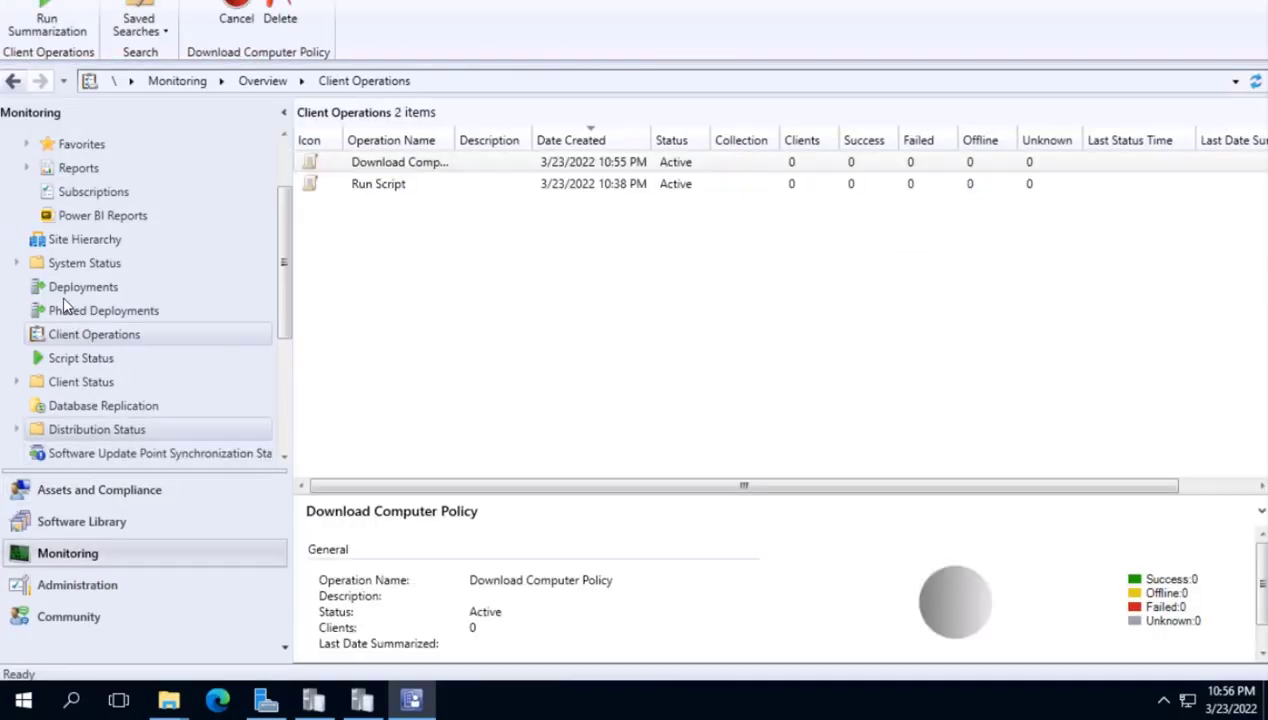
pyautogui.click(389, 166)
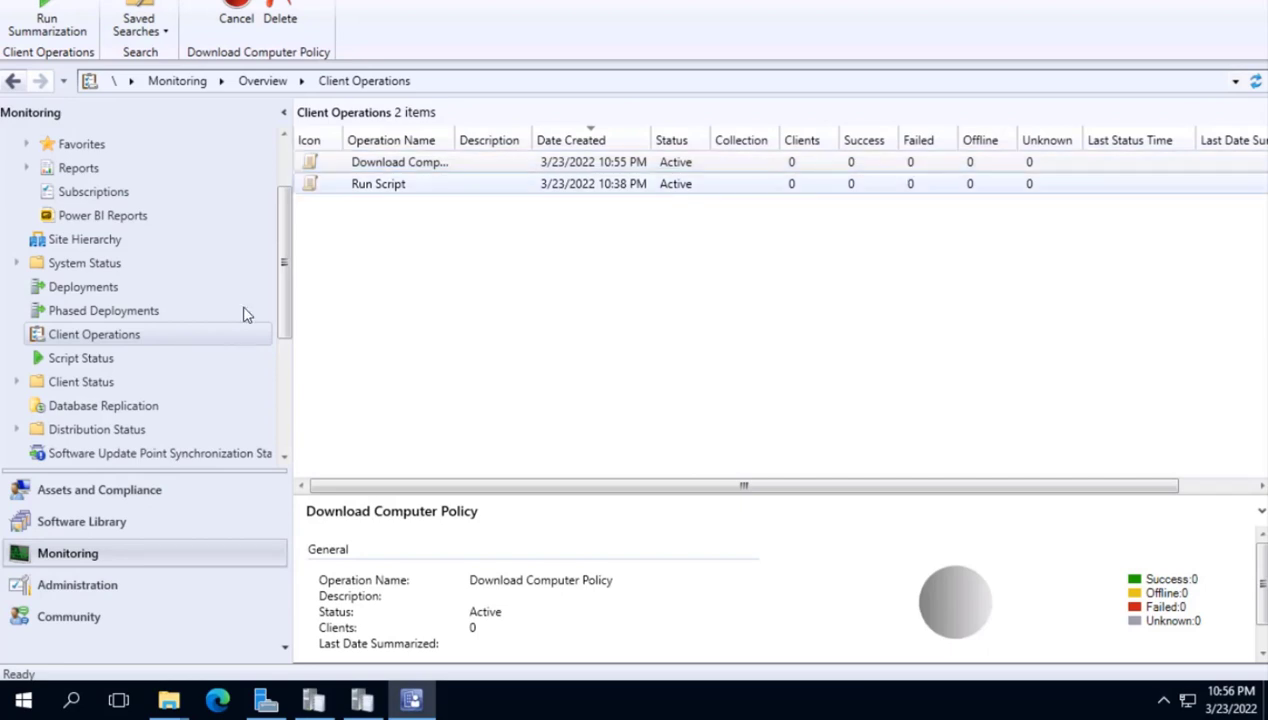
pyautogui.click(756, 166)
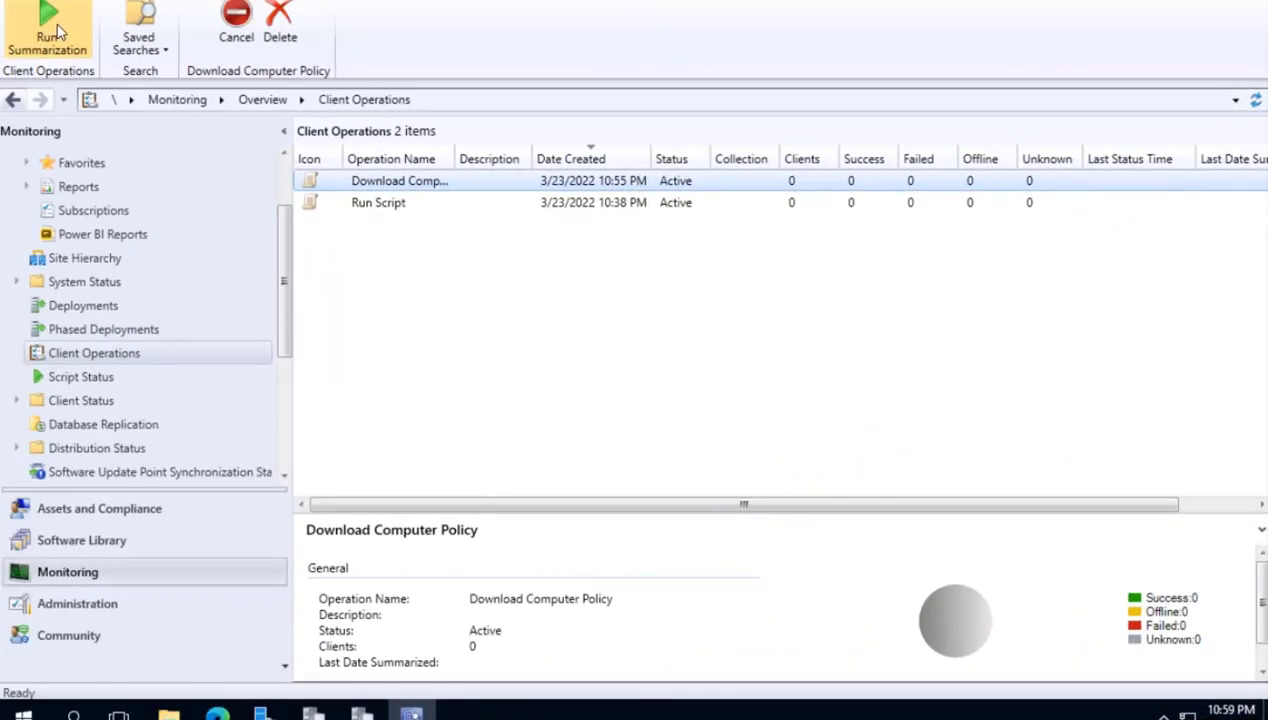
pyautogui.click(57, 33)
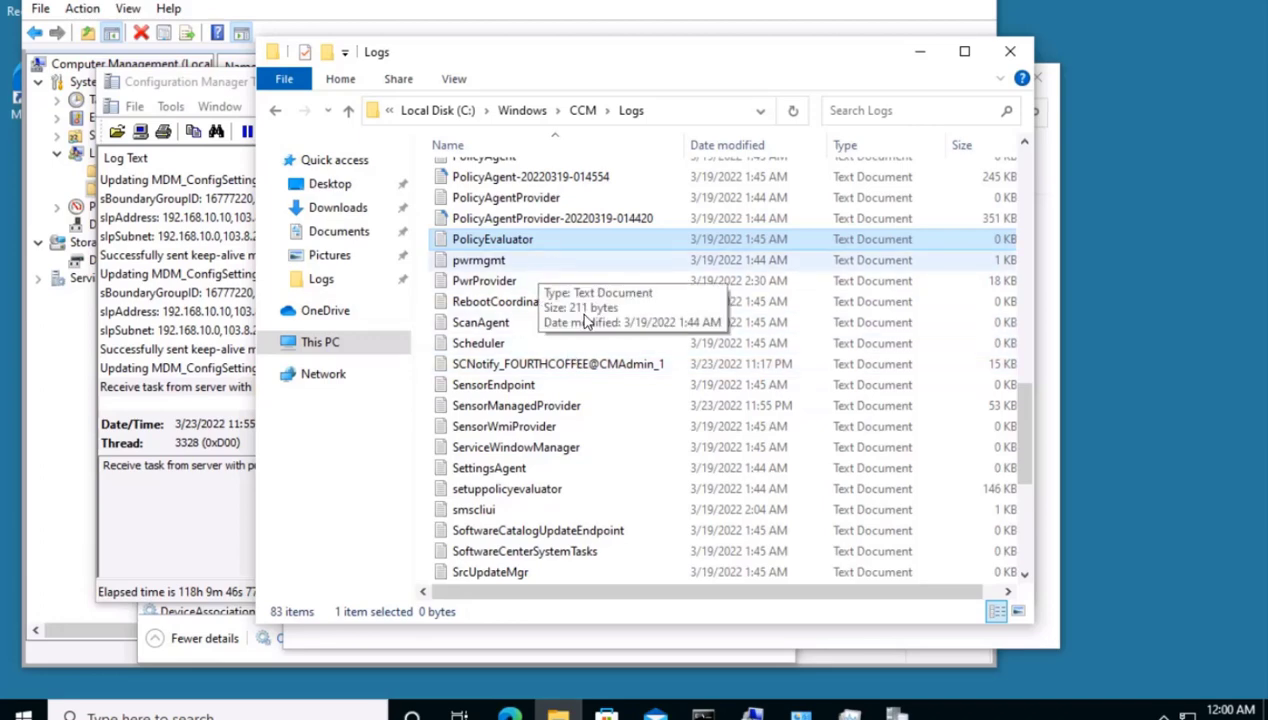
# - Refresh the client's Logs folder and examine the PolicyEvaluator log in Configuration Manager Trace Log Tool
pyautogui.scroll(15, 588, 318)
pyautogui.click(794, 112)
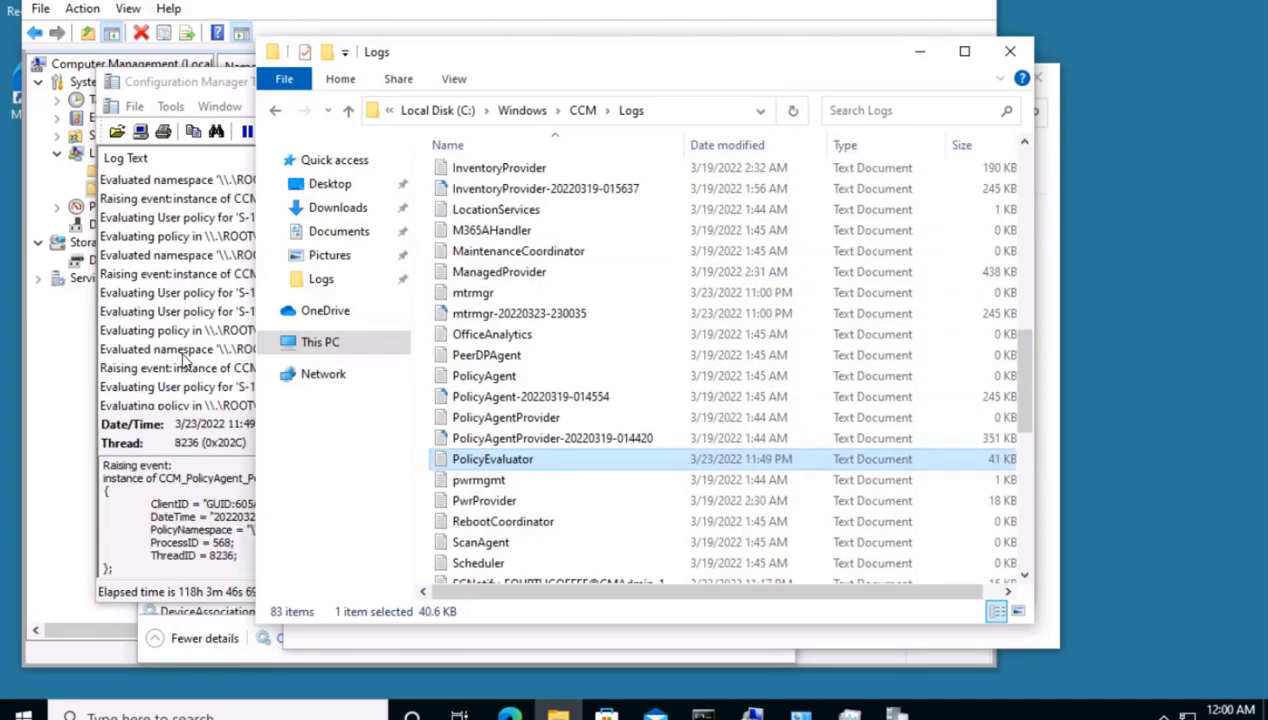
pyautogui.click(183, 350)
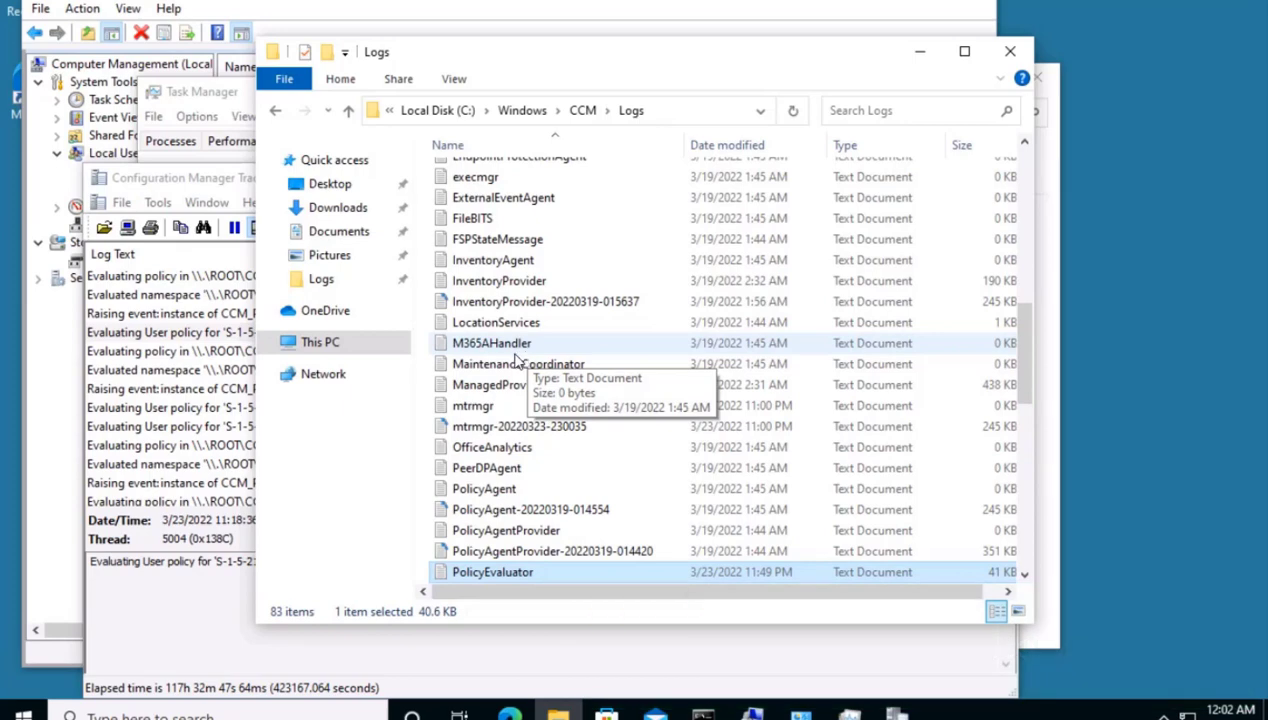
# - Open the client's Configuration Manager properties from Control Panel and run the Software Inventory Cycle action
pyautogui.moveTo(753, 713)
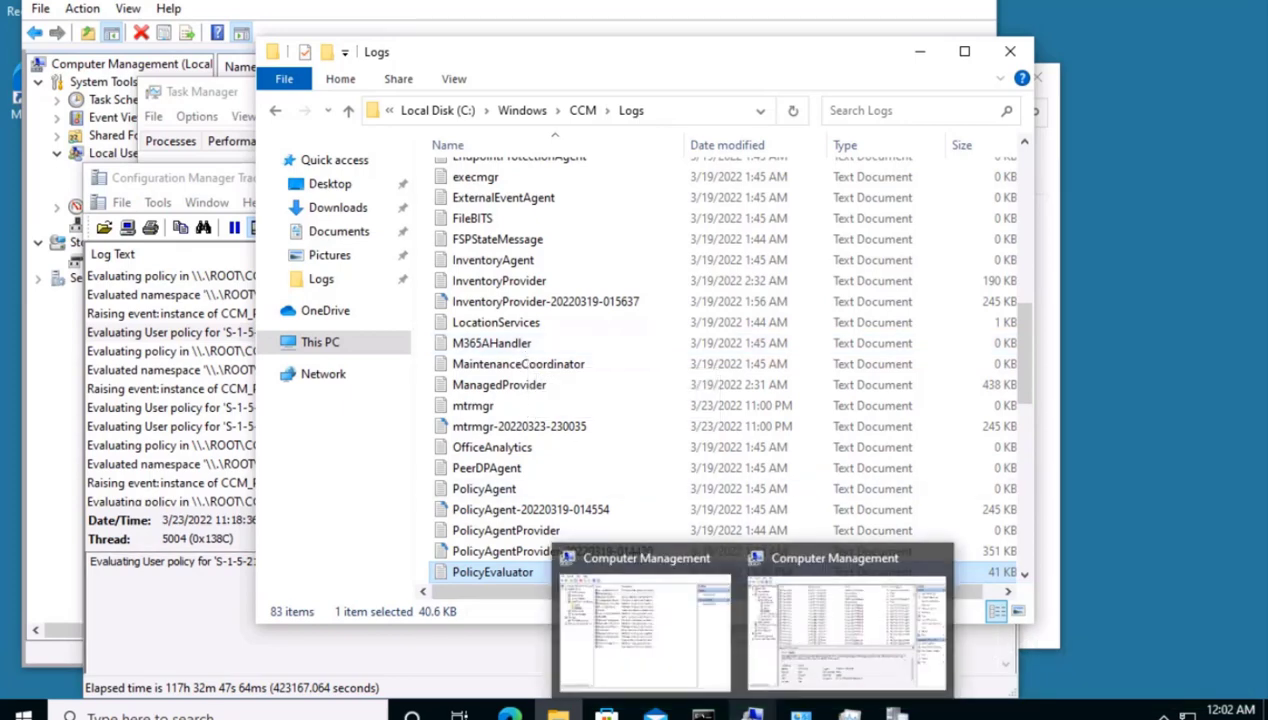
pyautogui.moveTo(850, 713)
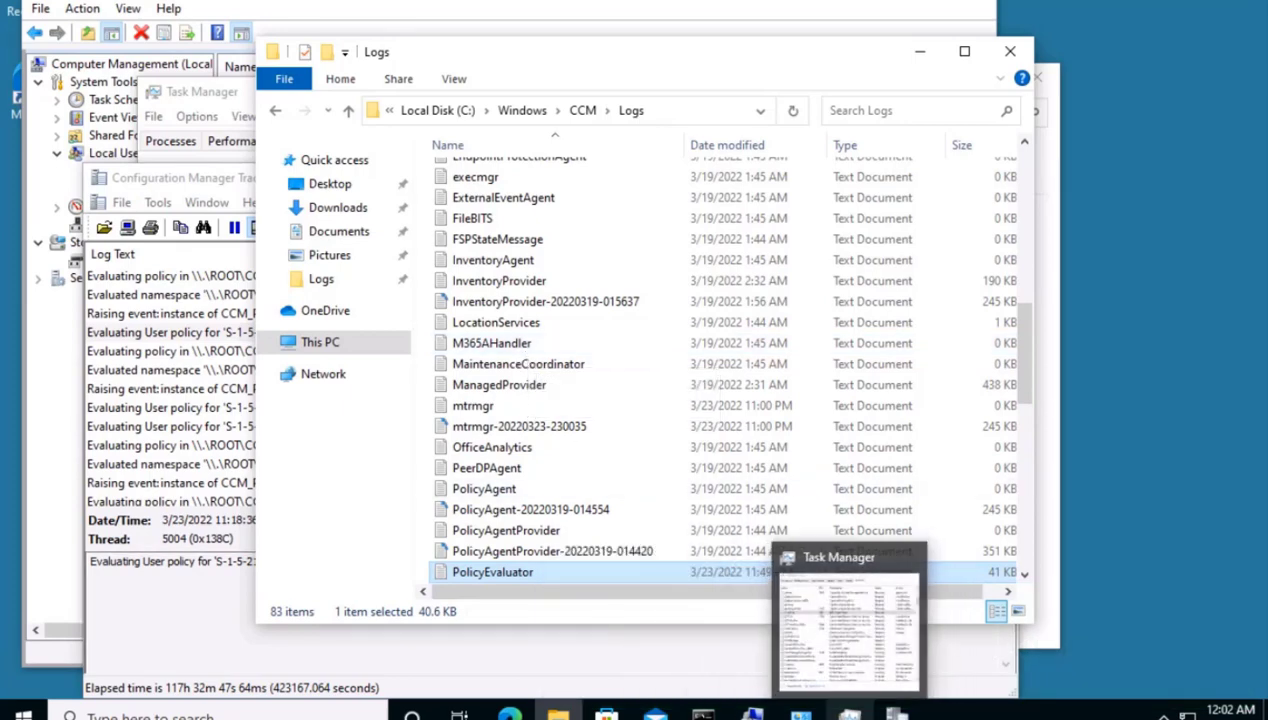
pyautogui.click(800, 713)
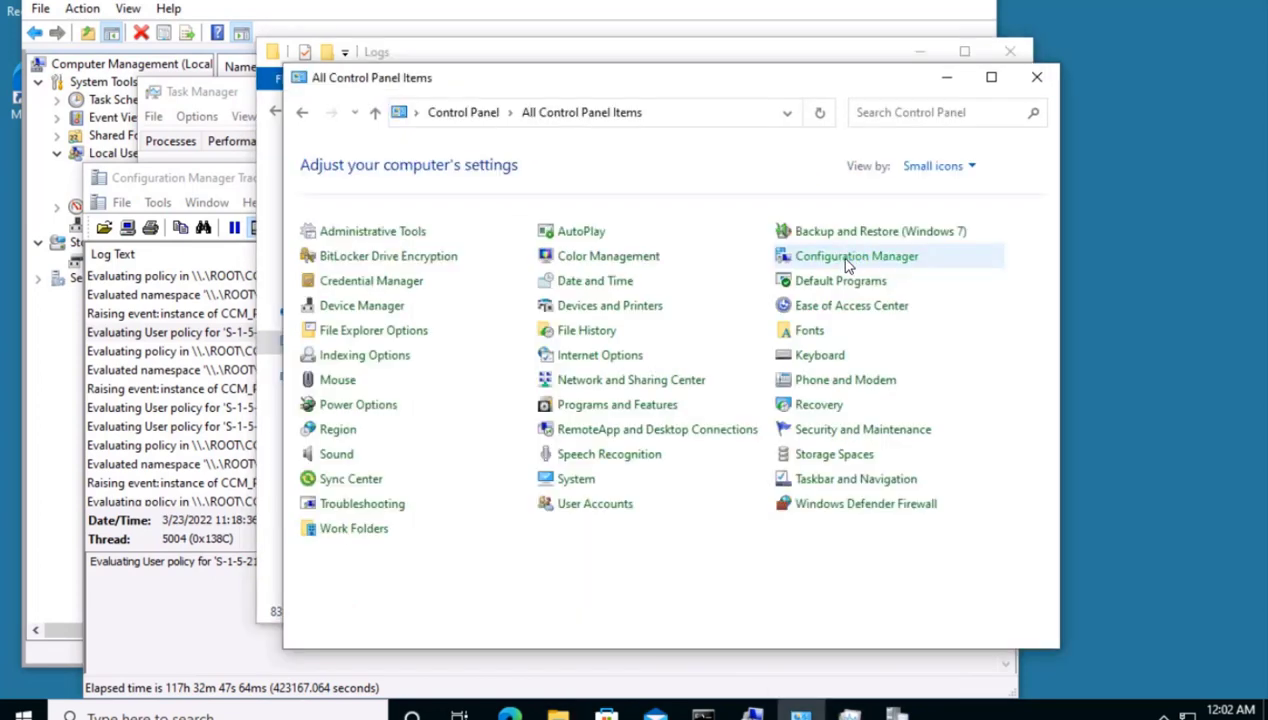
pyautogui.click(845, 258)
pyautogui.click(416, 168)
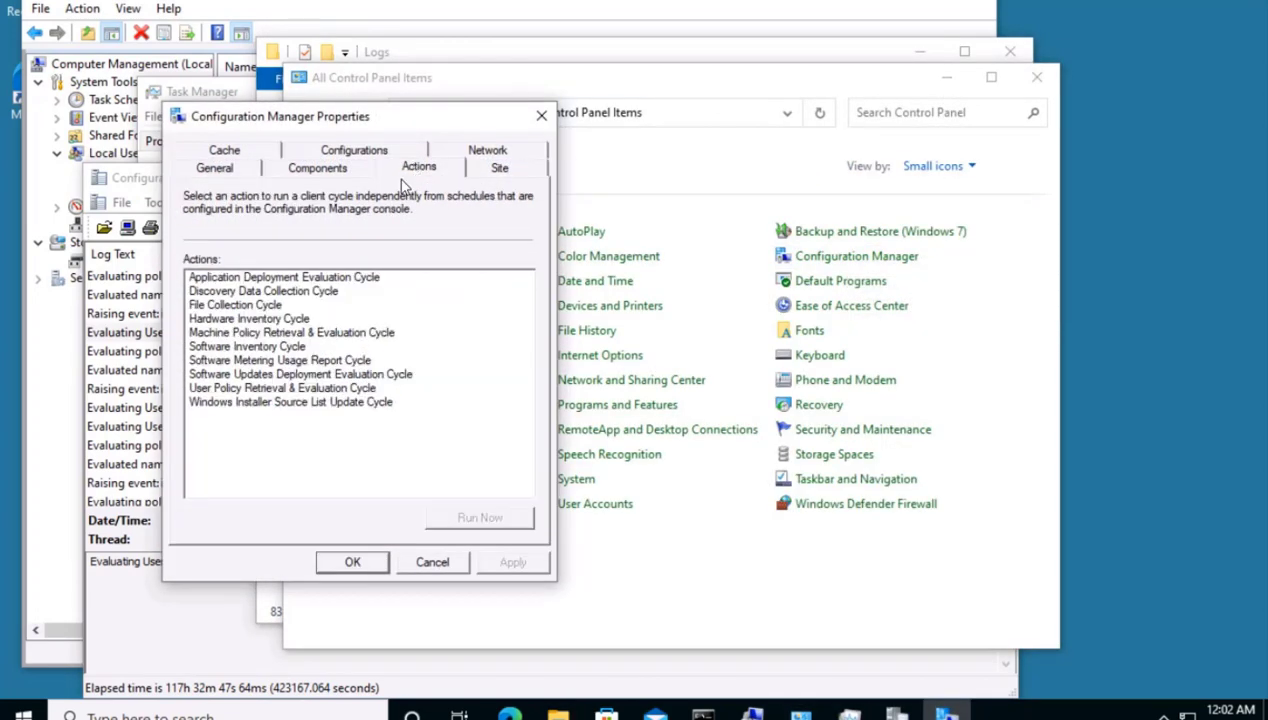
pyautogui.click(240, 350)
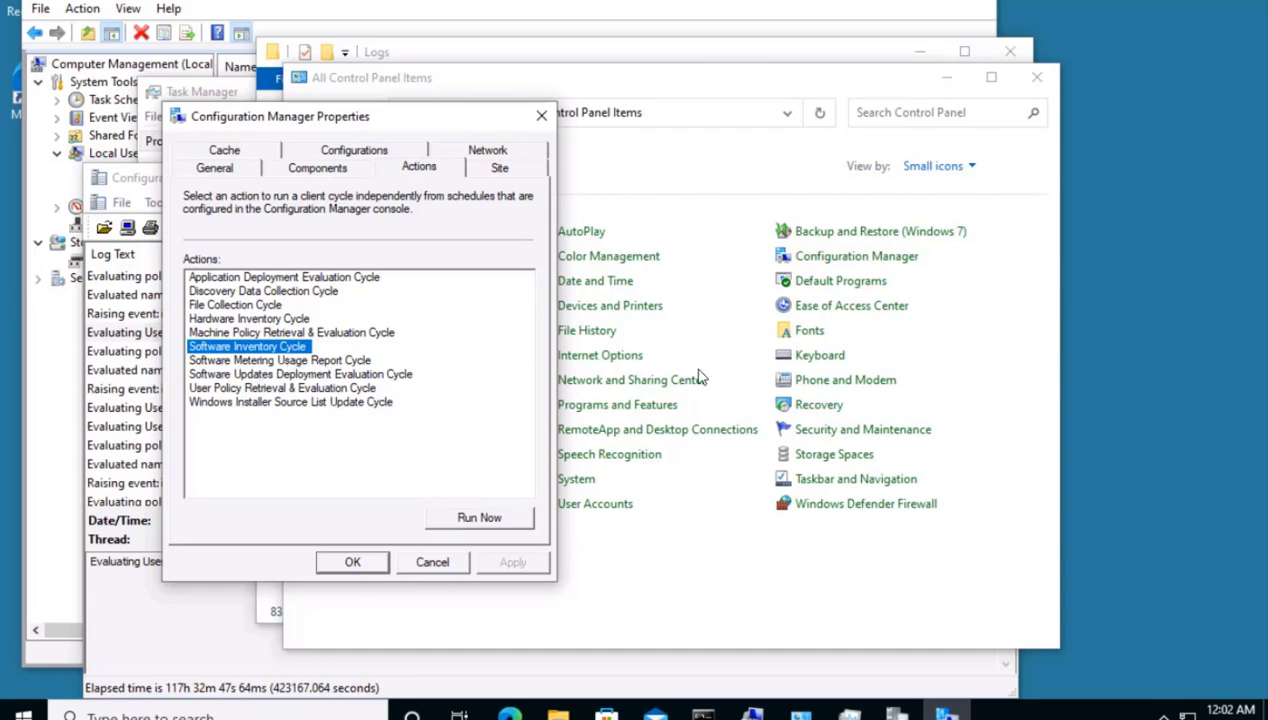
pyautogui.click(946, 81)
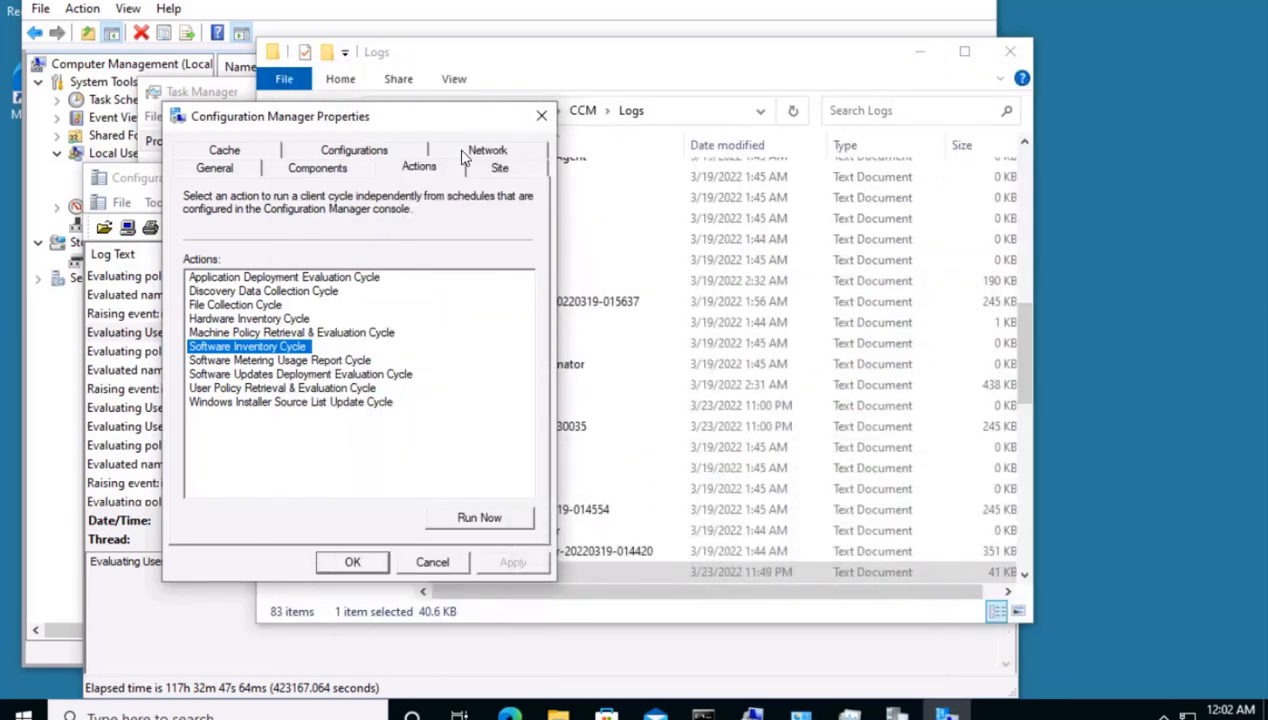
pyautogui.click(840, 65)
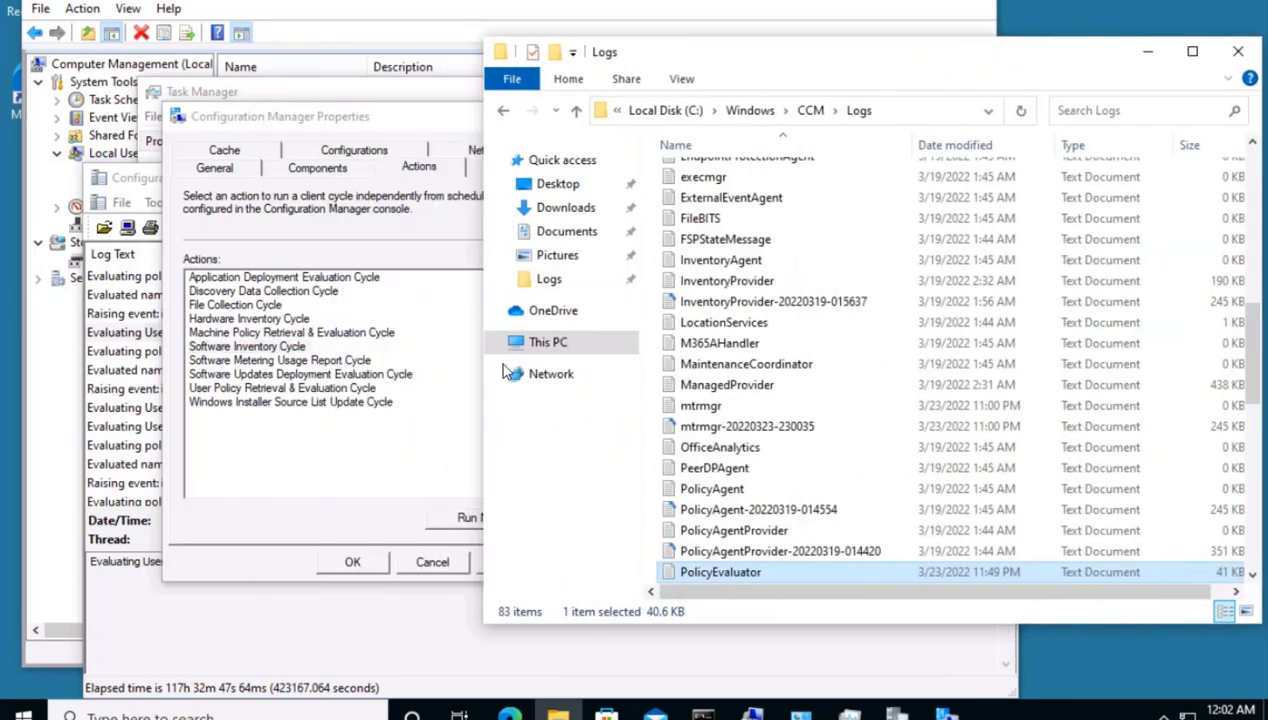
pyautogui.click(456, 519)
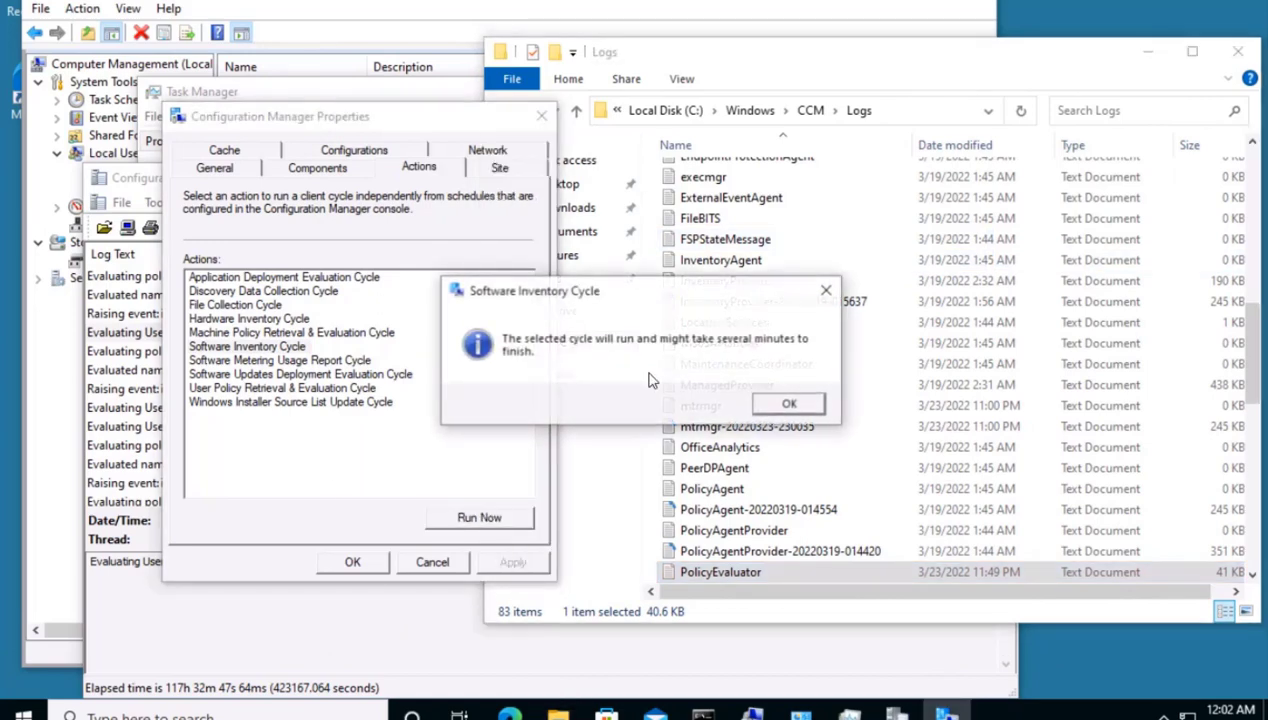
pyautogui.click(786, 404)
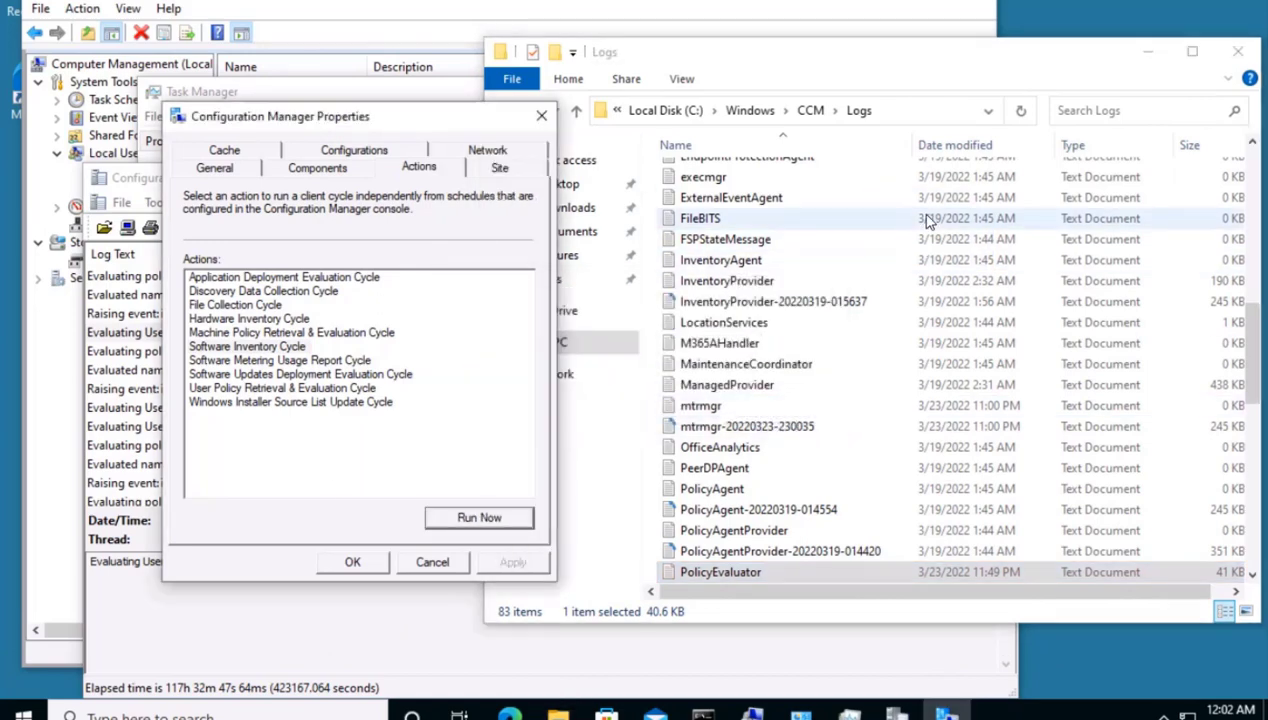
# - Locate the InventoryAgent log in the client's Logs folder, load it into Configuration Manager Trace Log Tool, and examine the latest inventory action entries
pyautogui.click(925, 217)
pyautogui.press('Home')
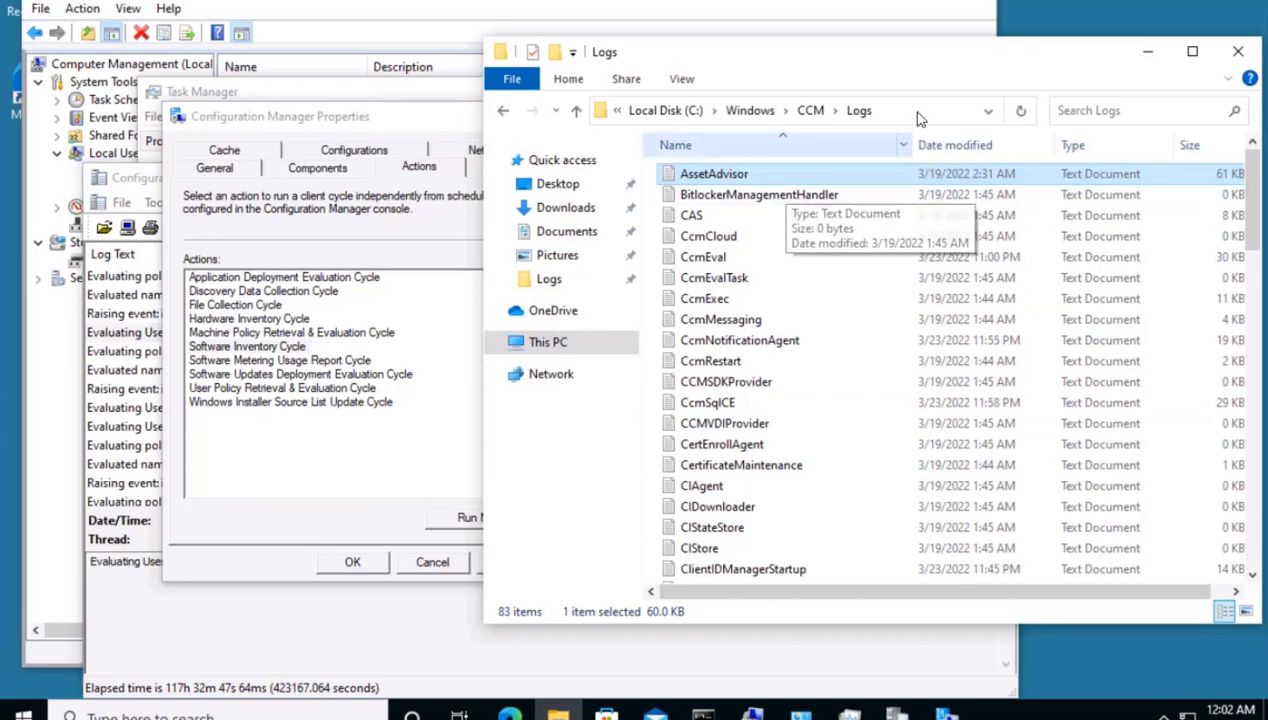
pyautogui.press('i')
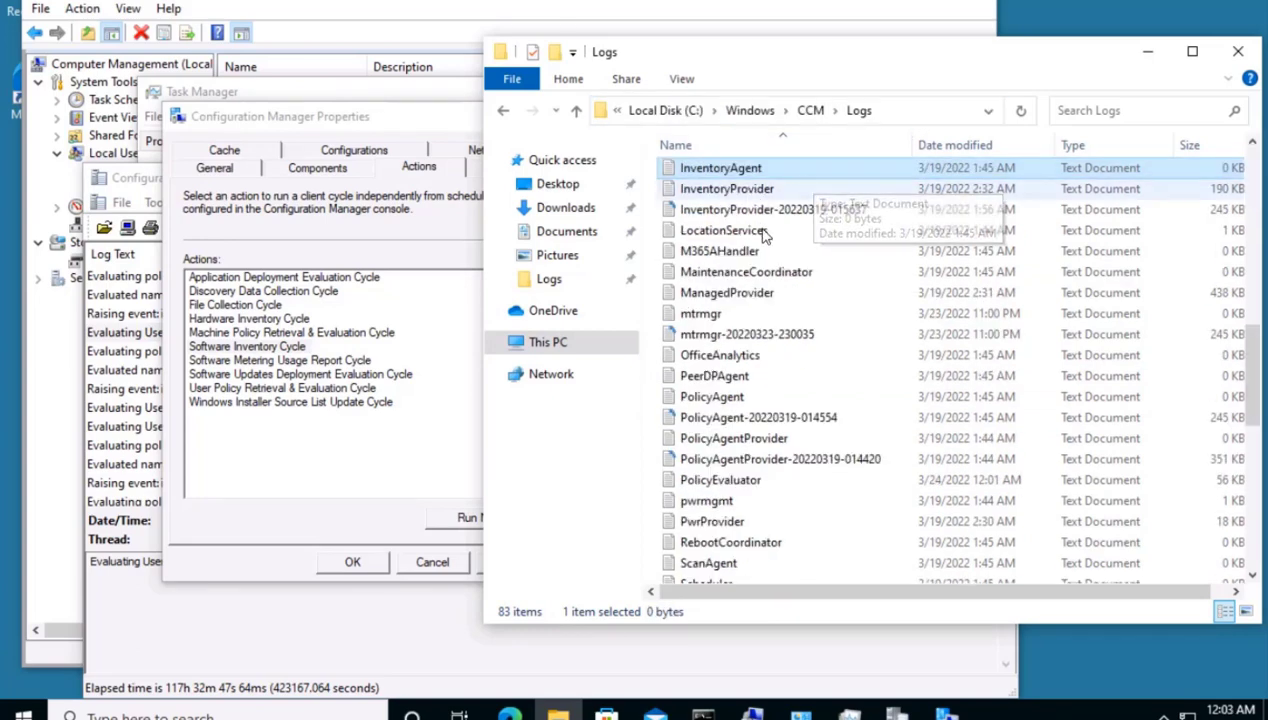
pyautogui.scroll(2, 765, 232)
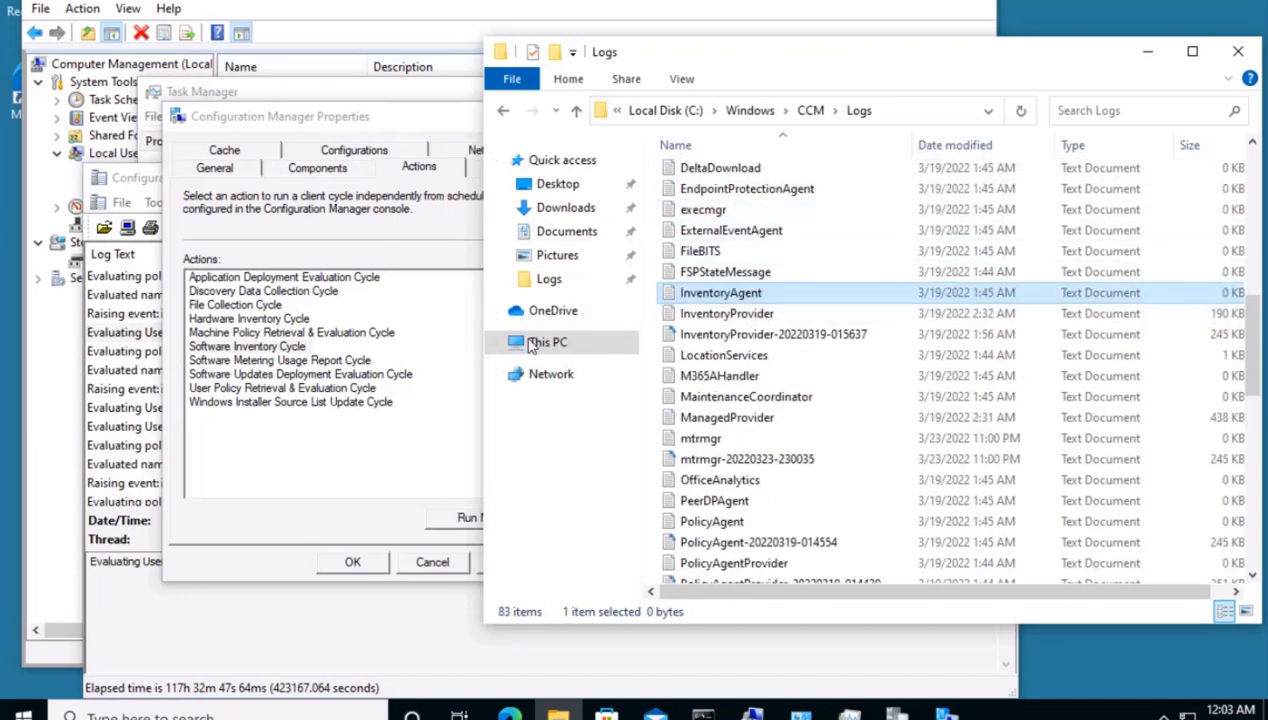
pyautogui.click(1058, 288)
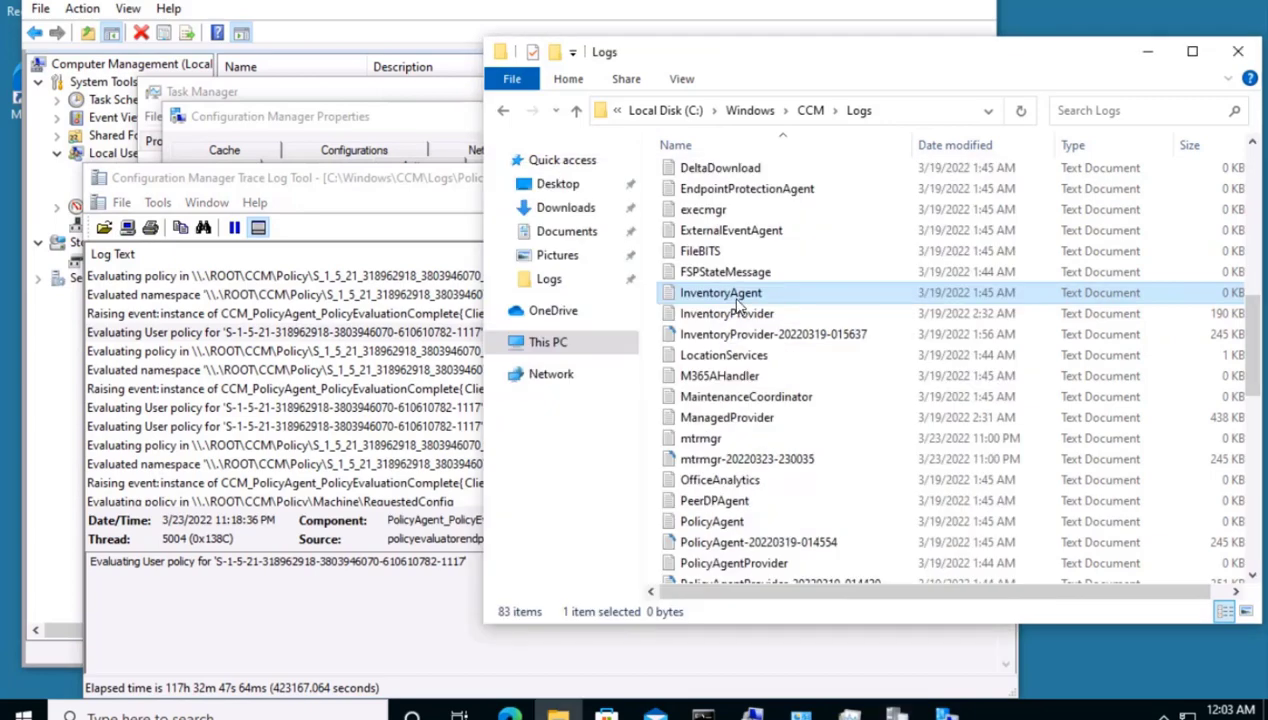
pyautogui.moveTo(738, 303); pyautogui.dragTo(376, 348)
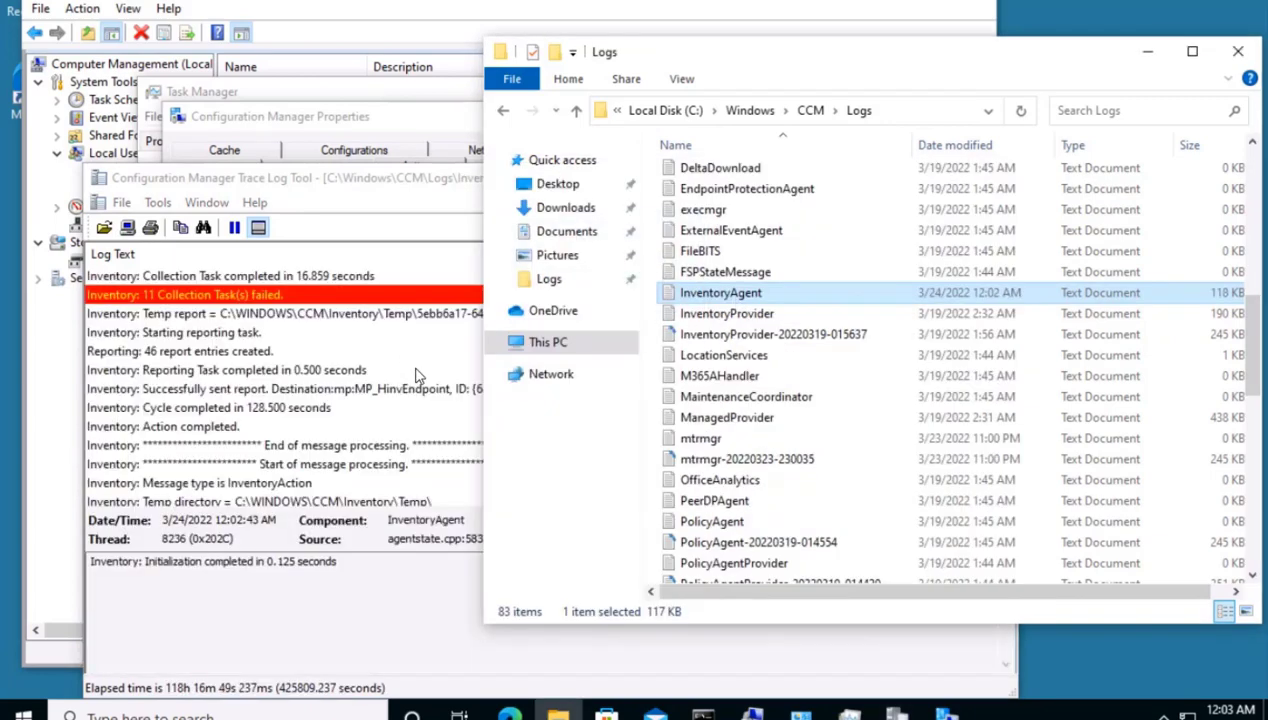
pyautogui.click(362, 430)
pyautogui.hotkey('ctrl', 'End')
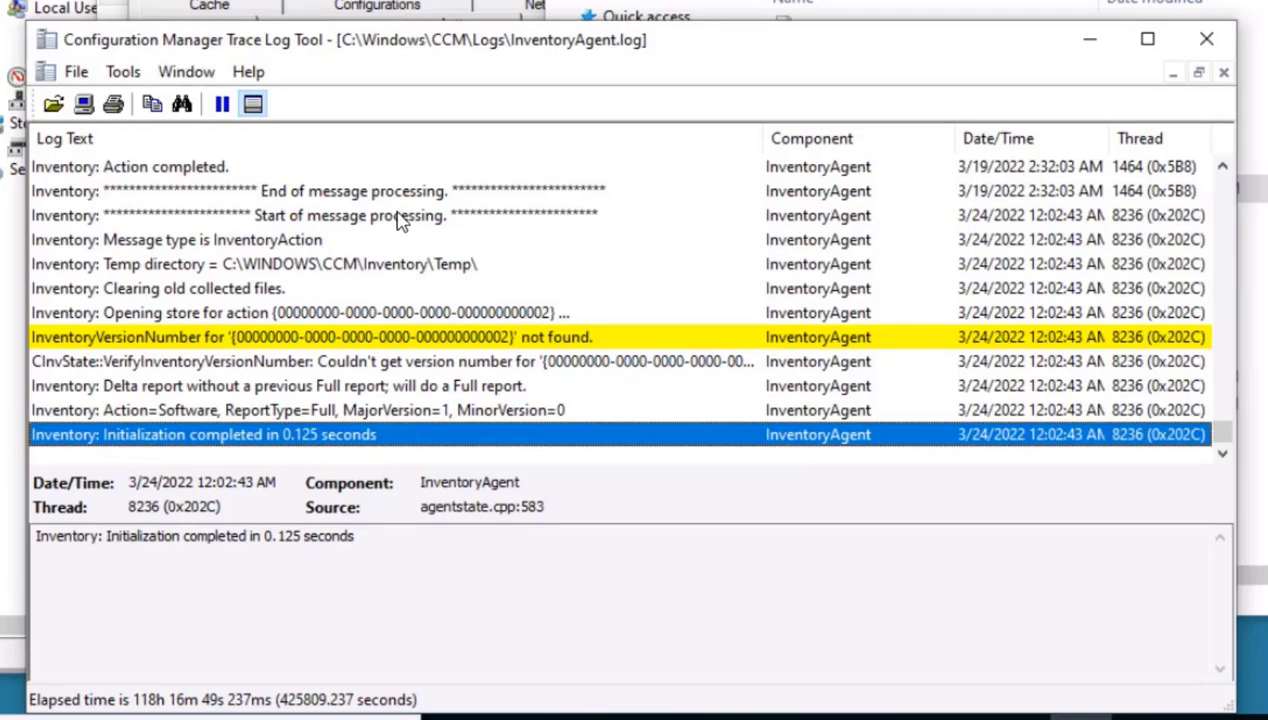
pyautogui.click(142, 243)
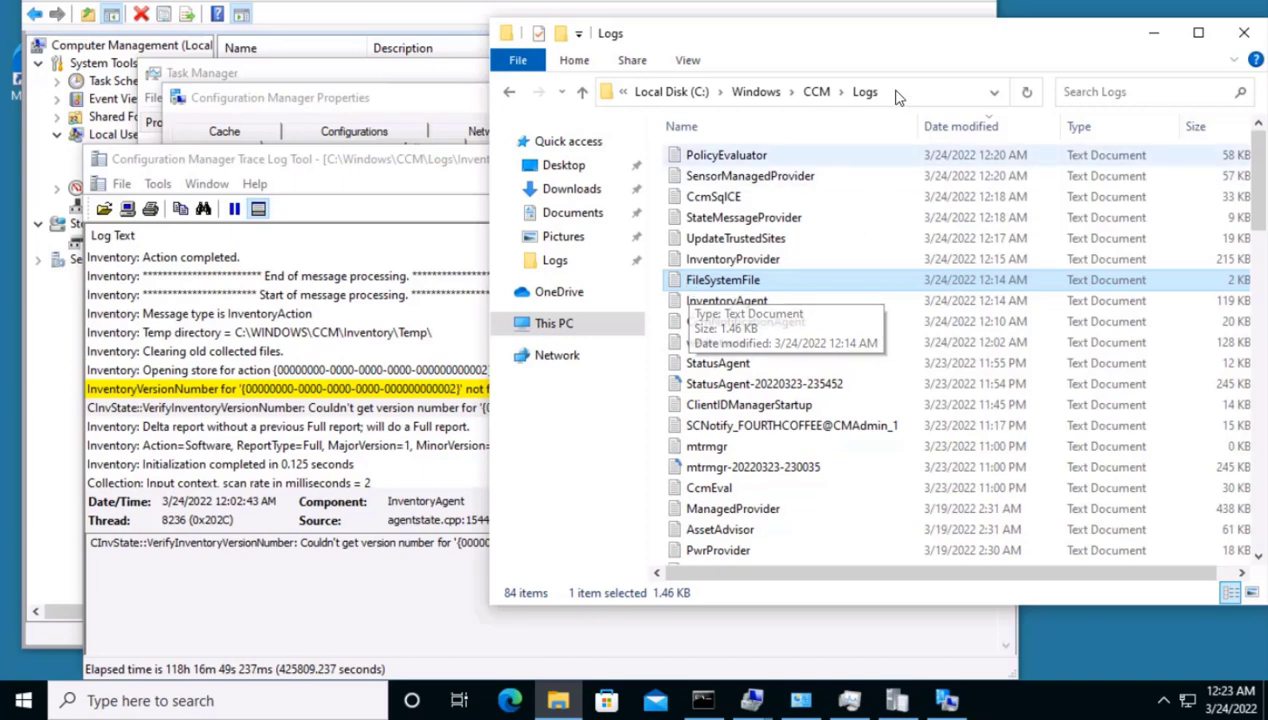
# - Load the FileSystemFile log into Configuration Manager Trace Log Tool, examine the scanned input path, and reopen the updated log
pyautogui.moveTo(722, 279); pyautogui.dragTo(368, 338)
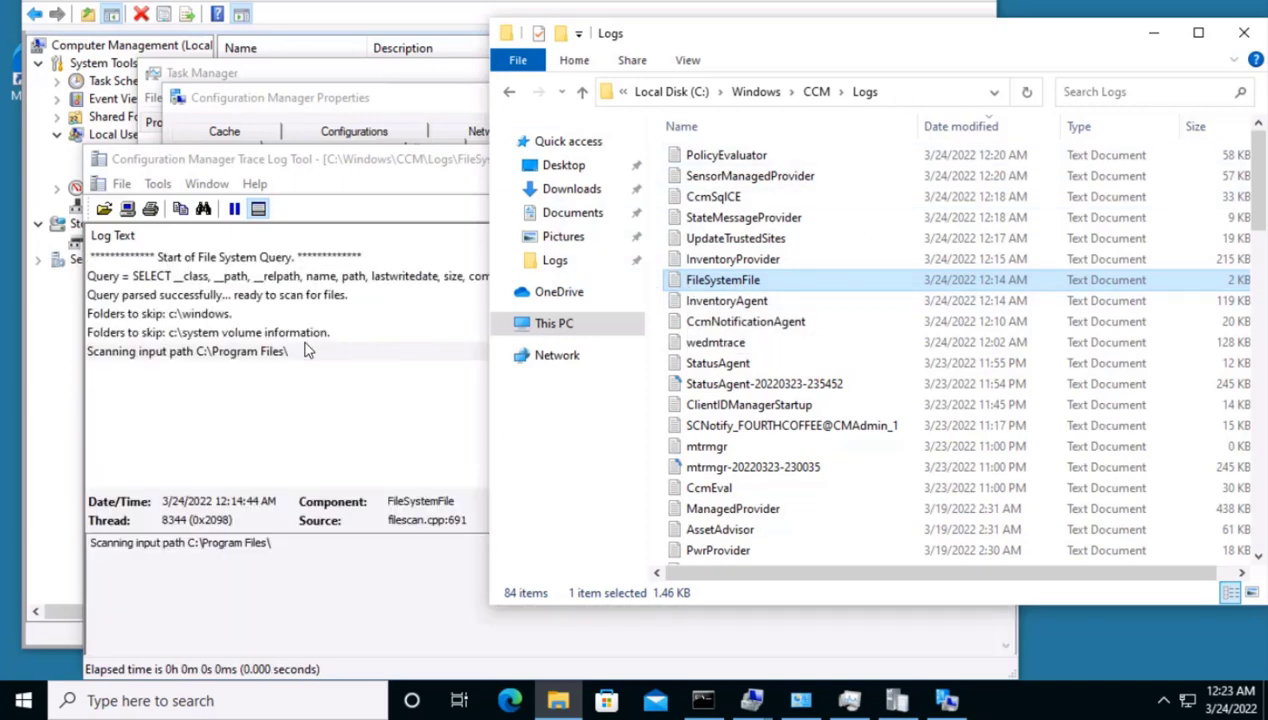
pyautogui.click(180, 352)
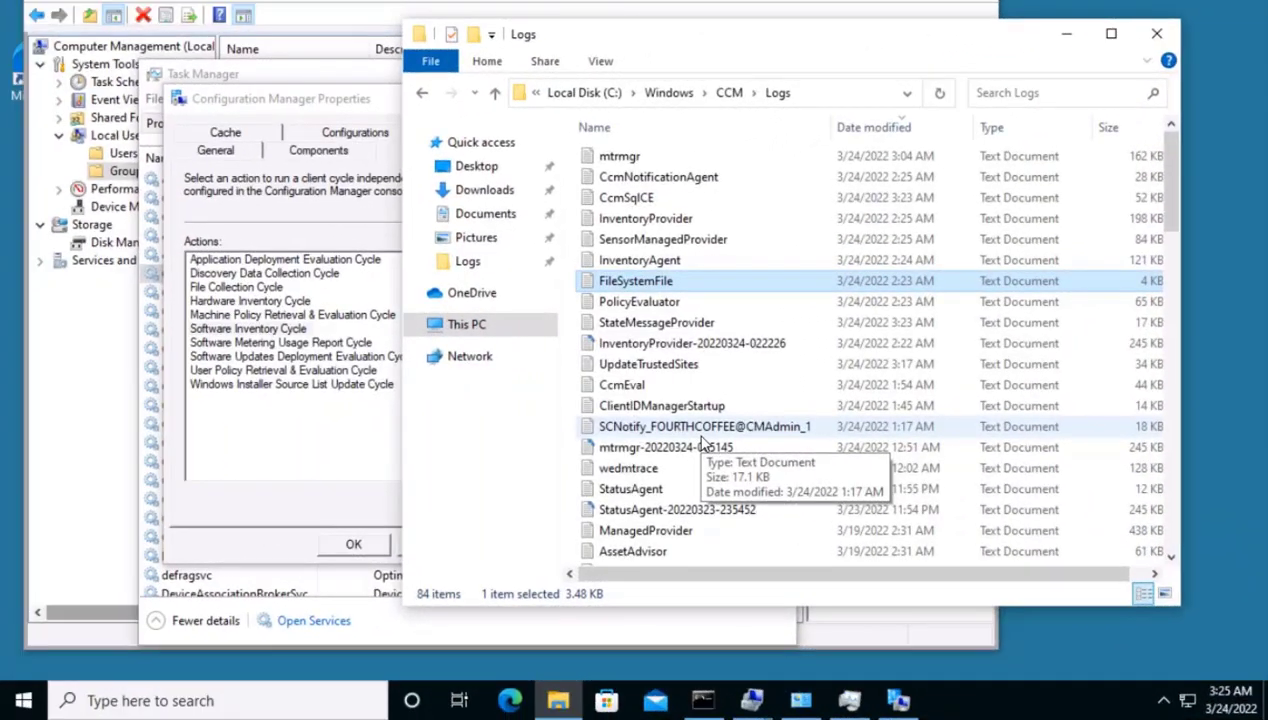
pyautogui.rightClick(647, 285)
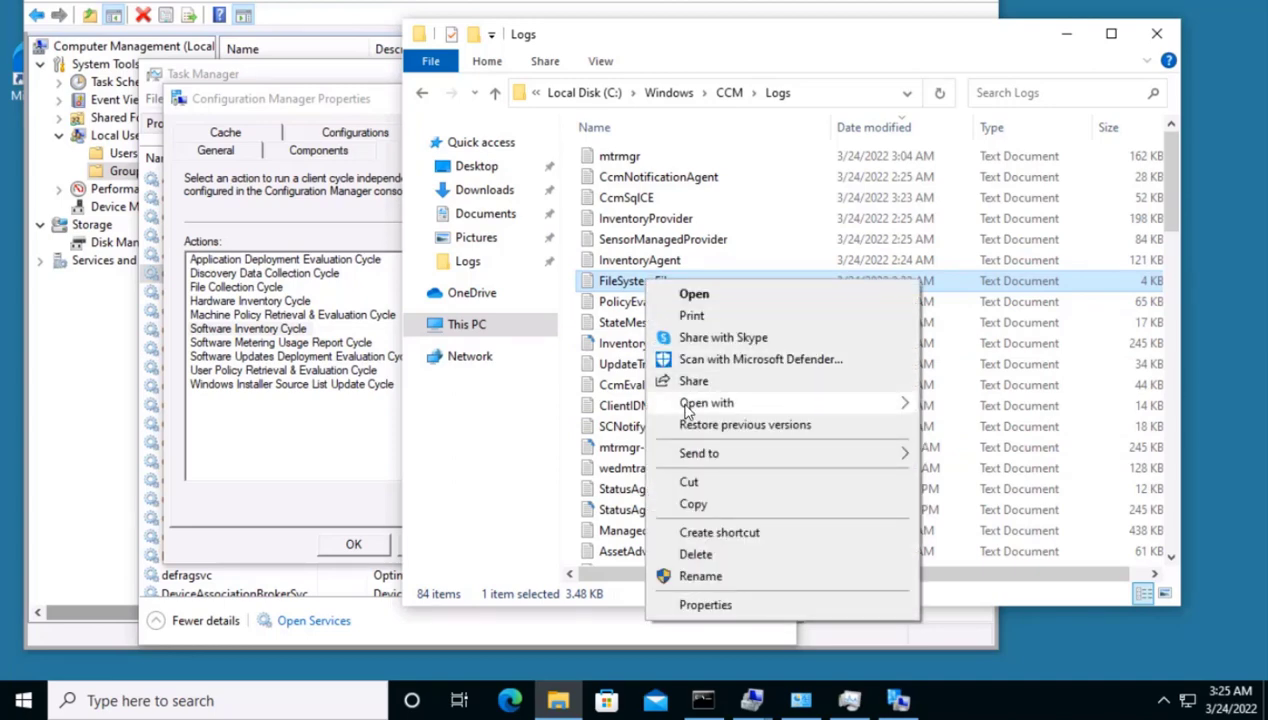
pyautogui.moveTo(684, 405)
pyautogui.click(1048, 405)
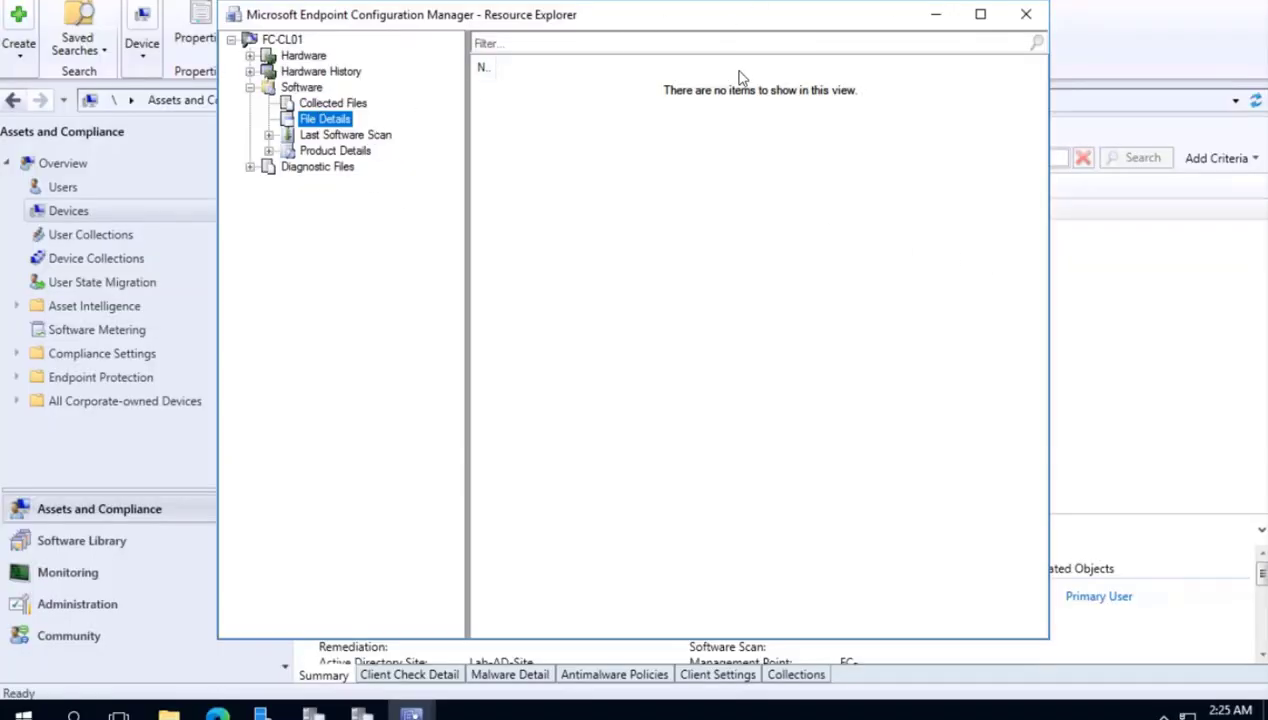
# - In Resource Explorer for FC-CL01, refresh the software File Details, maximize the window, and examine the inventoried files and their paths
pyautogui.rightClick(290, 40)
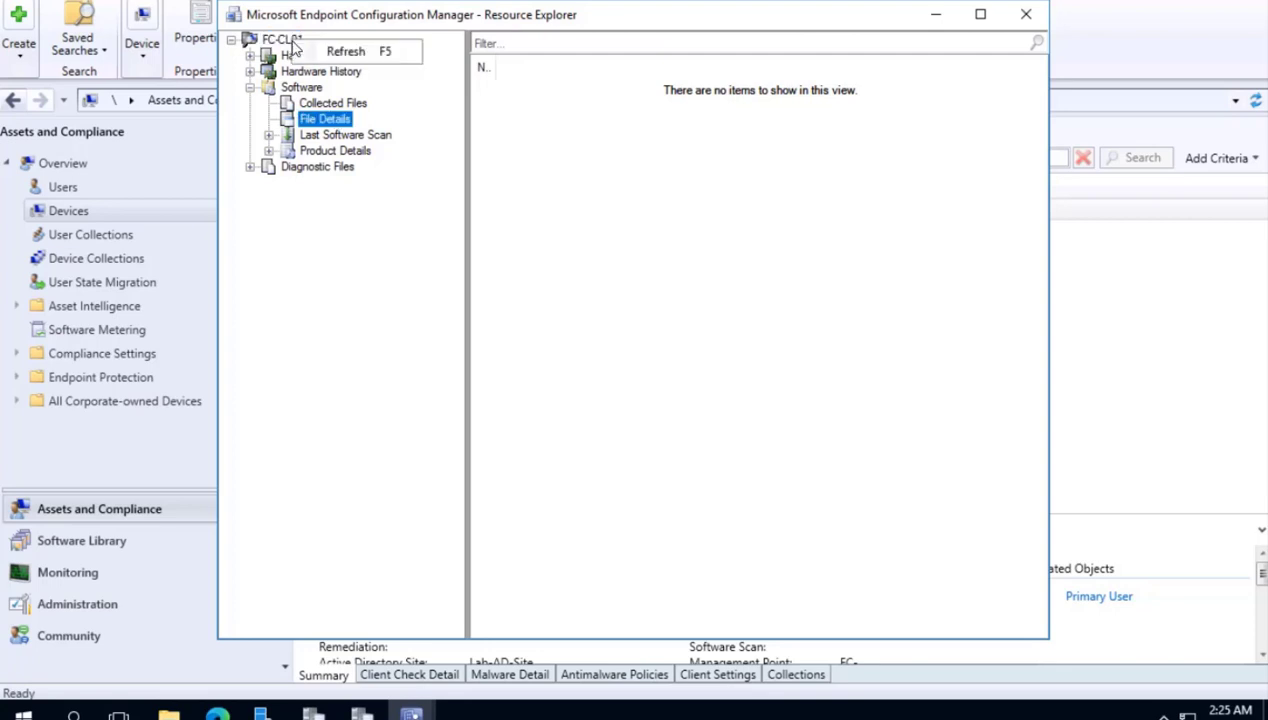
pyautogui.click(338, 54)
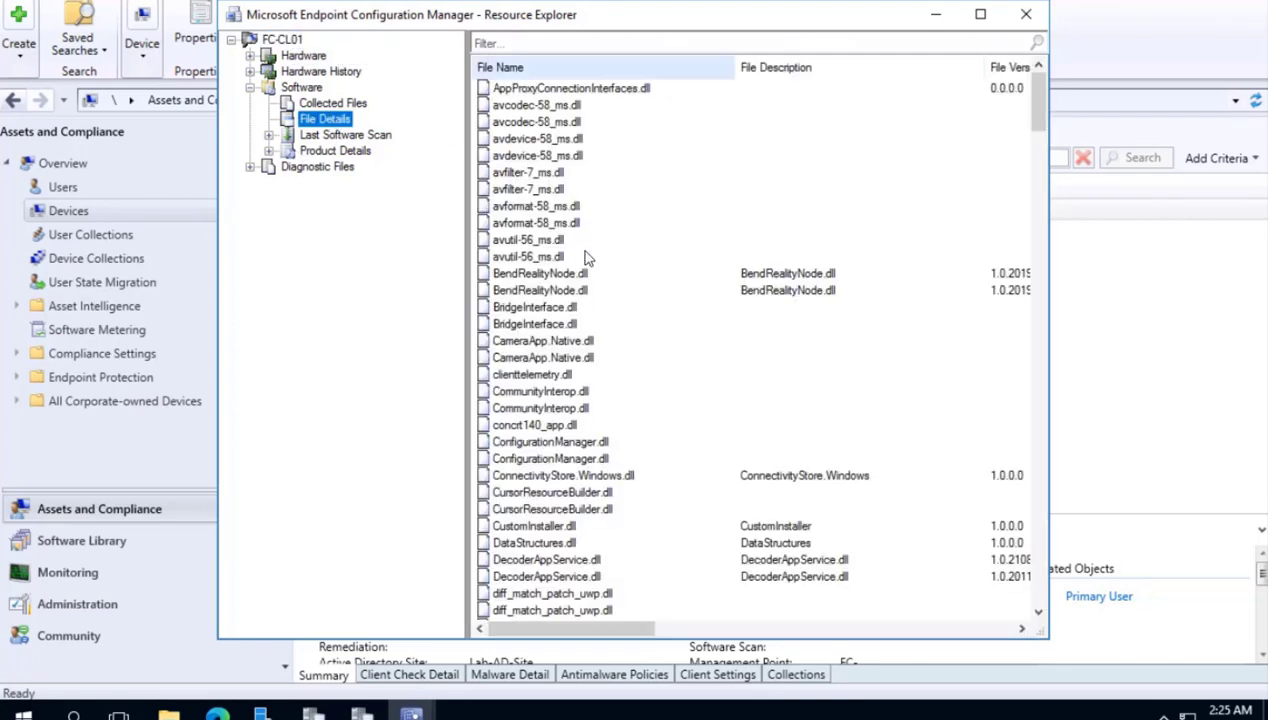
pyautogui.click(980, 14)
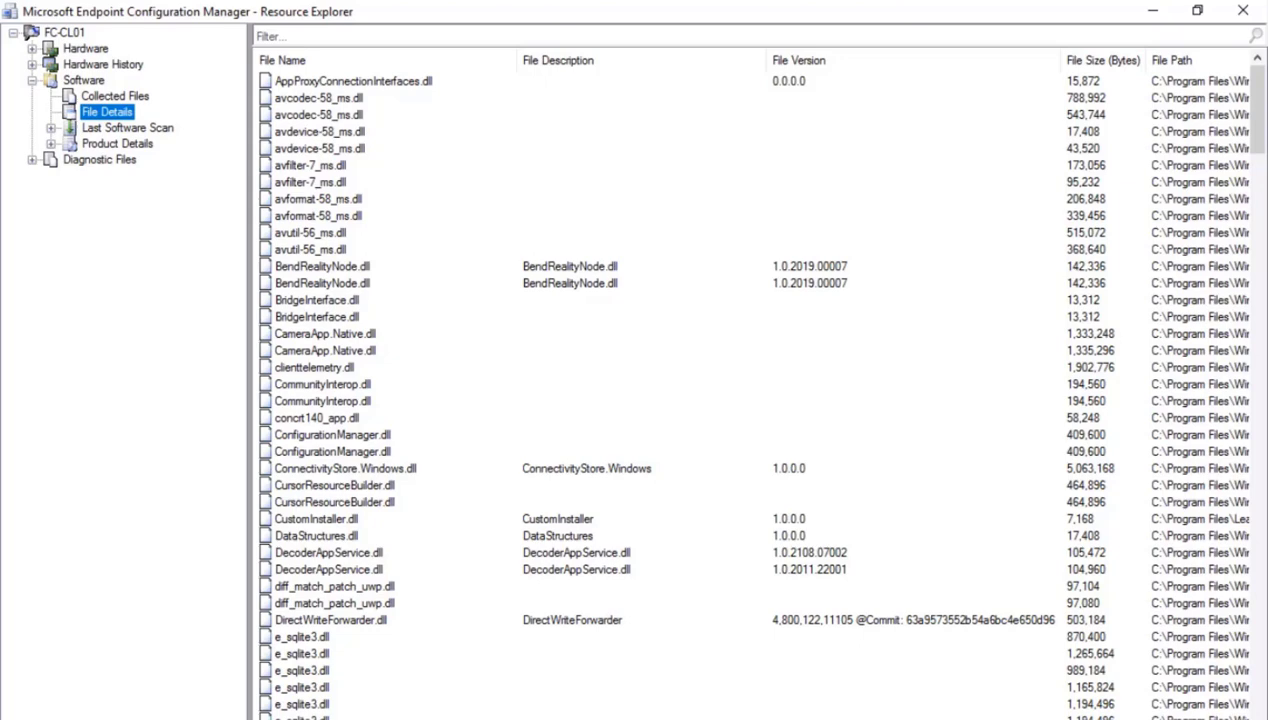
pyautogui.hscroll(5, 935, 168)
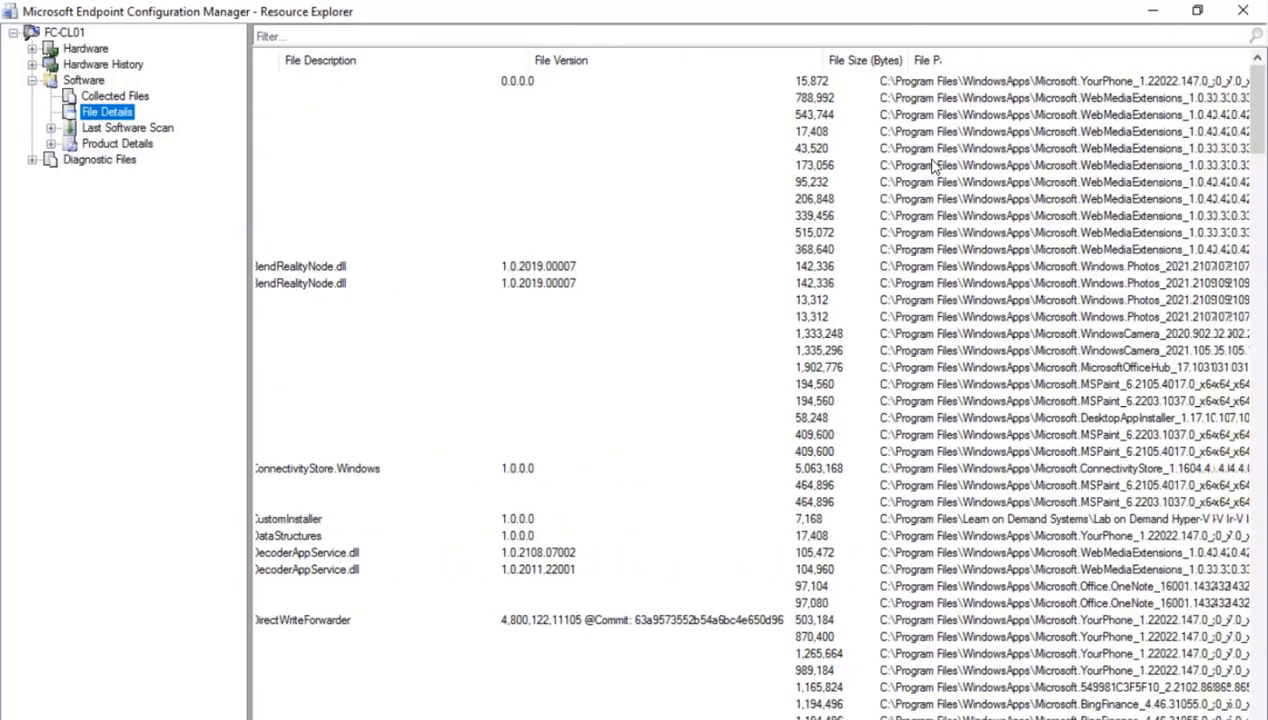
pyautogui.hscroll(2, 935, 168)
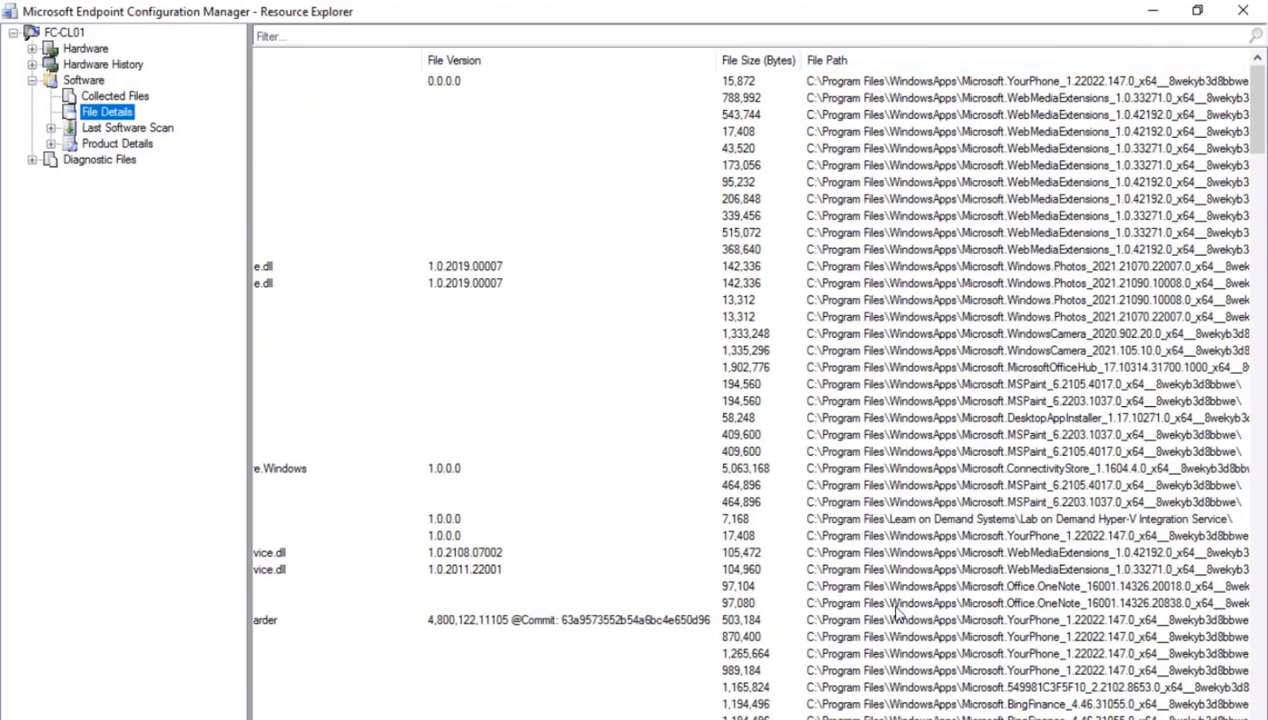
pyautogui.hscroll(-7, 758, 385)
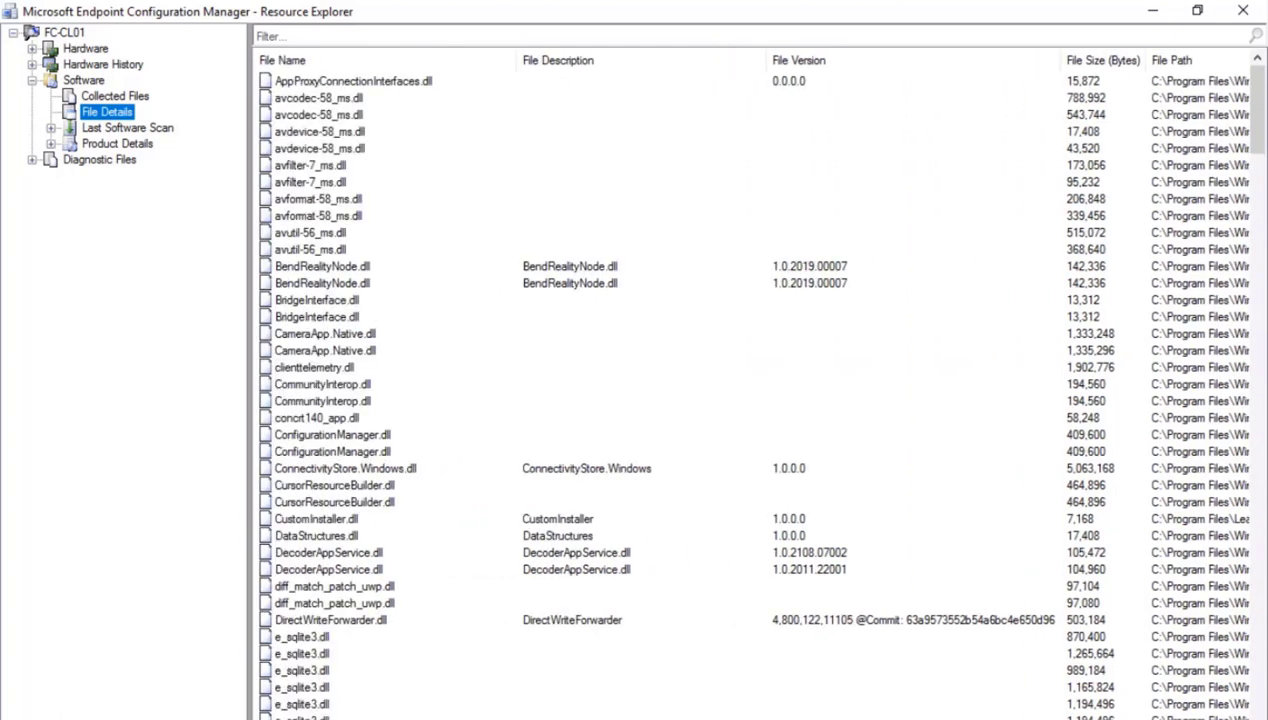